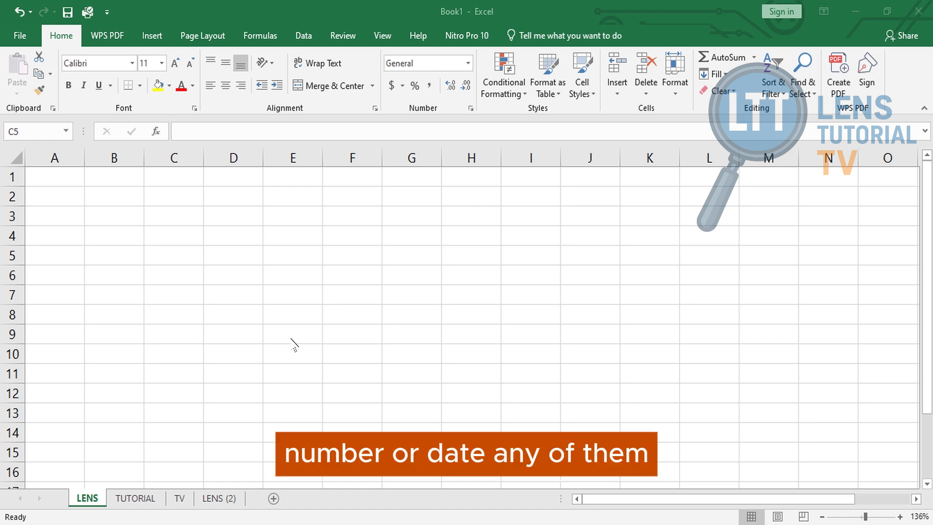
# - Enter the column headers DATE, NAME and SCORE in cells C4, D4 and E4
pyautogui.click(229, 238)
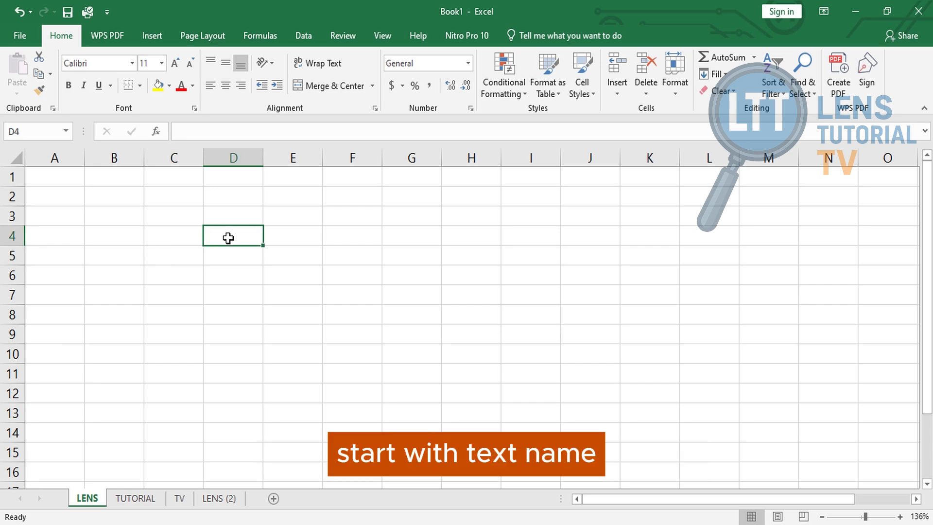
pyautogui.write('N')
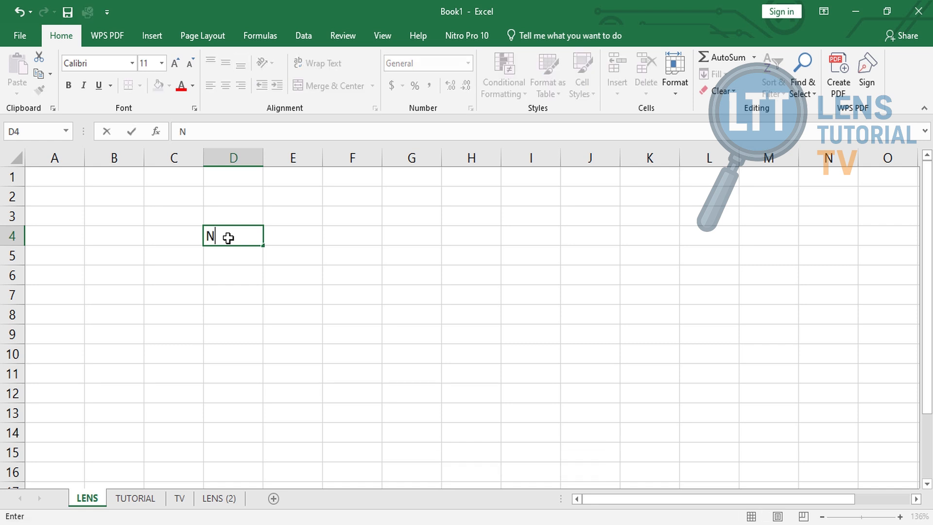
pyautogui.write('AME')
pyautogui.press('Tab')
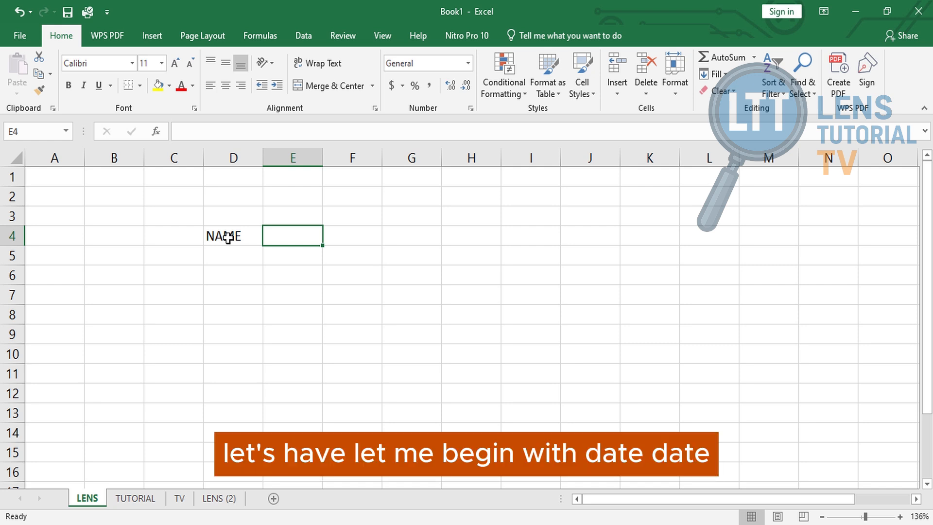
pyautogui.press('Left')
pyautogui.press('Left')
pyautogui.write('DA')
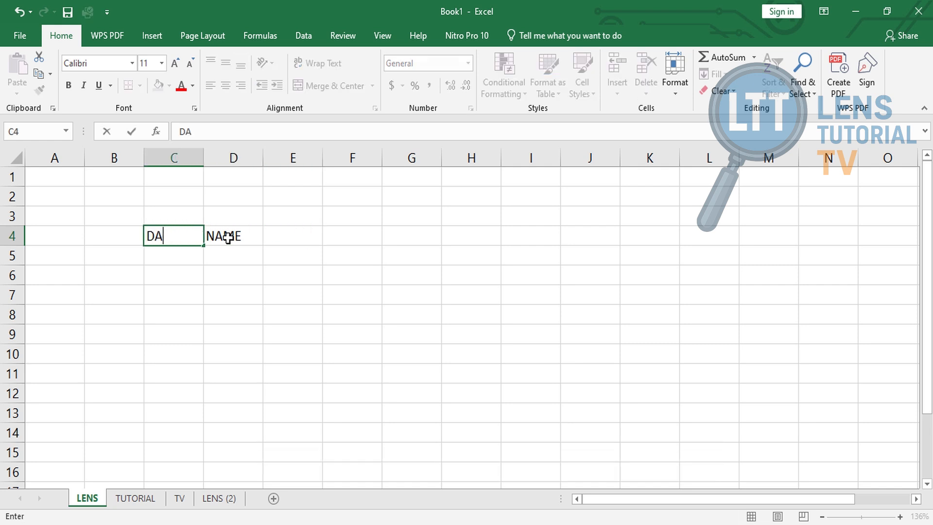
pyautogui.write('TE')
pyautogui.click(290, 236)
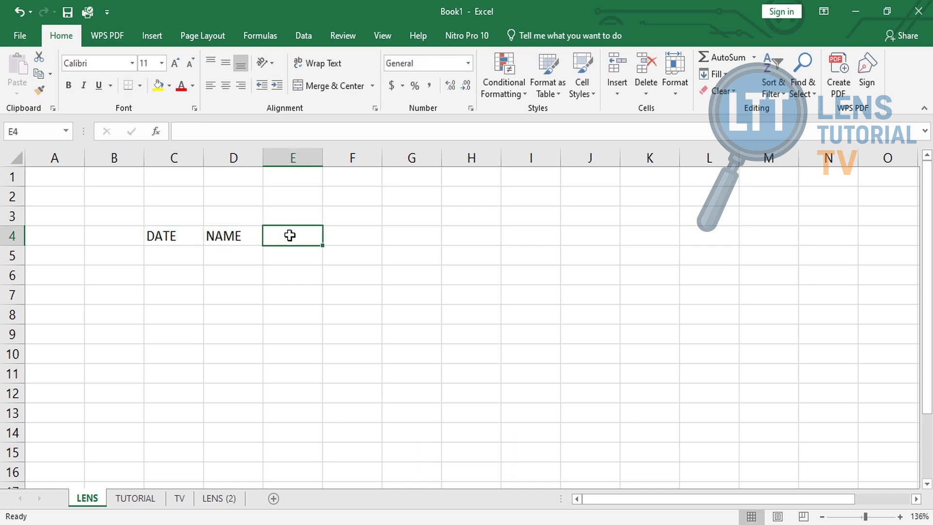
pyautogui.write('SC')
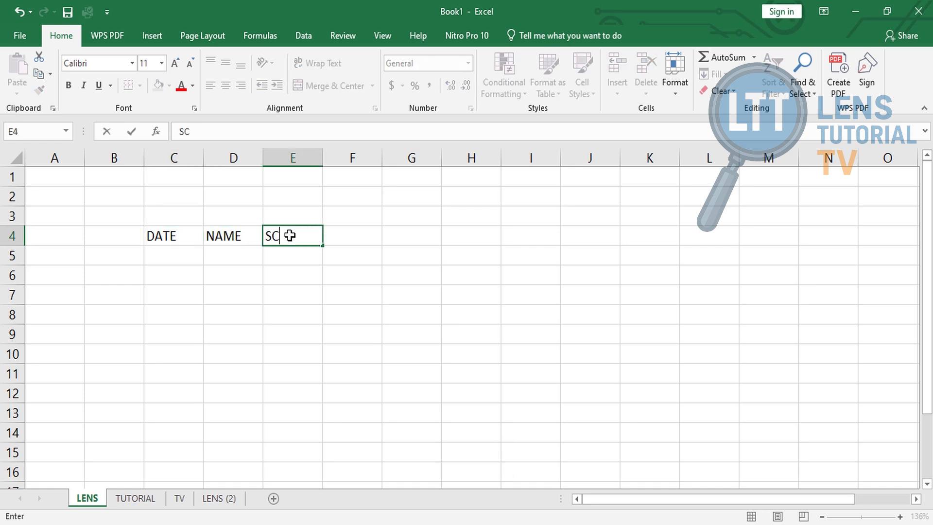
pyautogui.write('ORE')
pyautogui.click(321, 276)
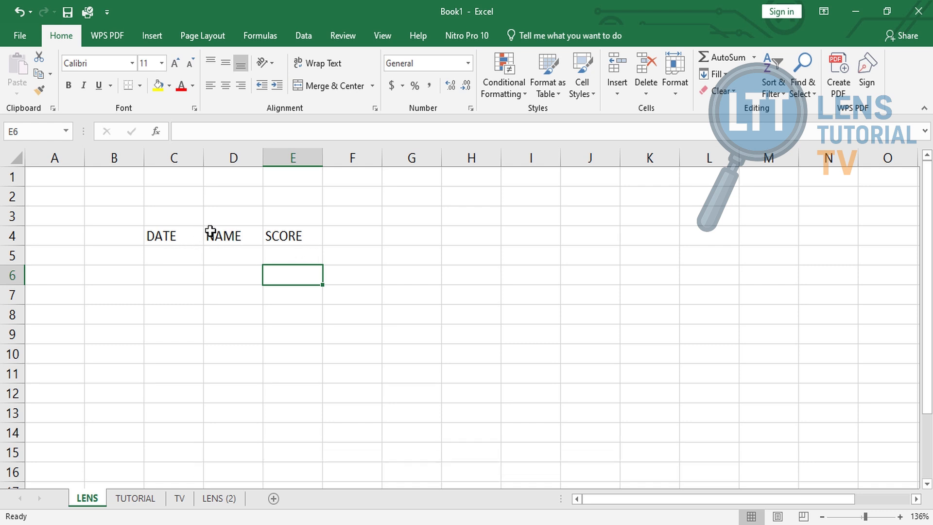
# - Enter the title STUDENTS' ASSESSMENT DATA in cell C2, above the headers
pyautogui.click(184, 198)
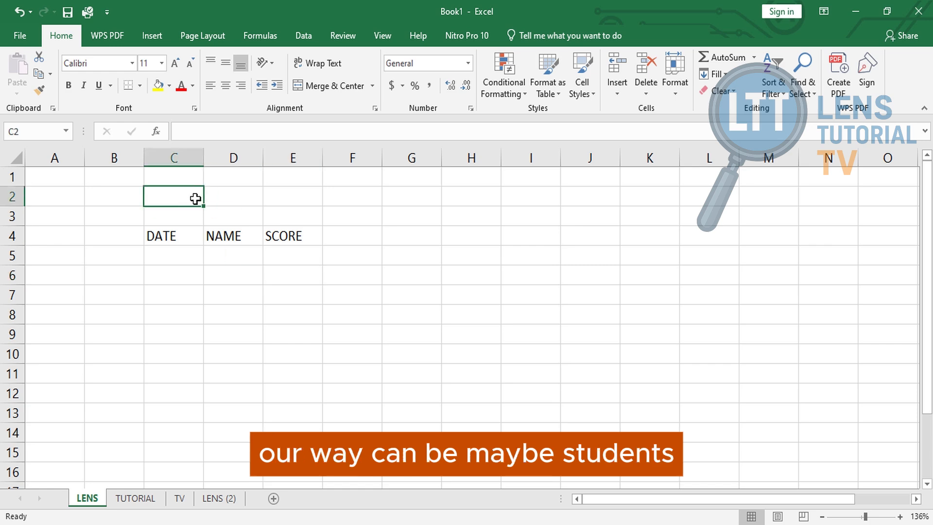
pyautogui.write('STUD')
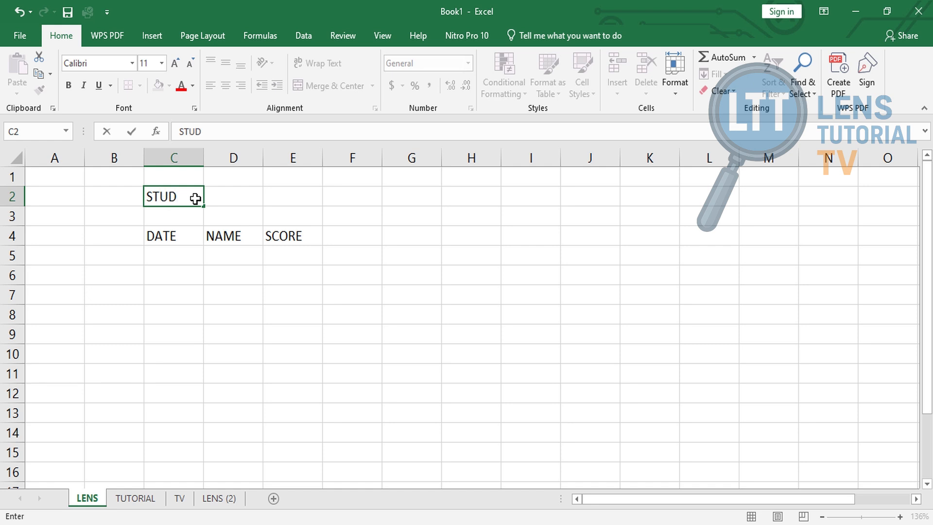
pyautogui.write("ENTS' ASSESS")
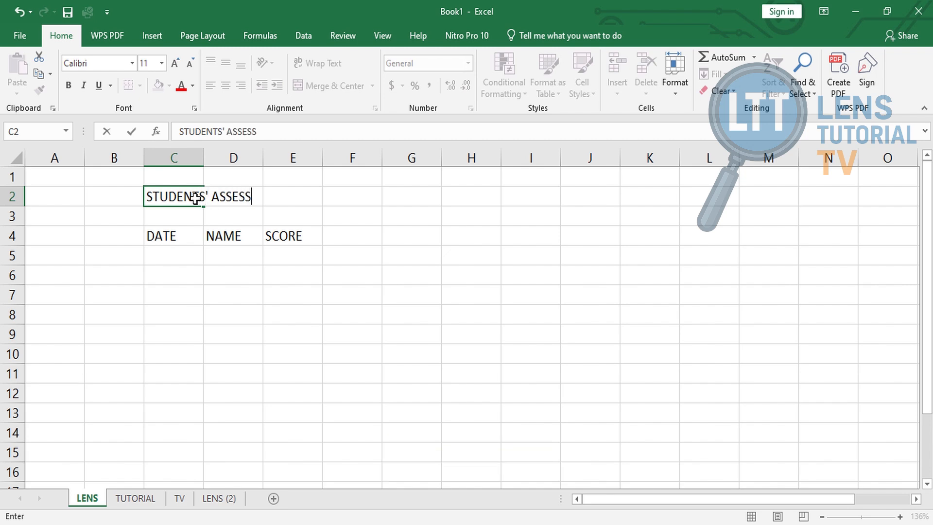
pyautogui.write('MENT DATA')
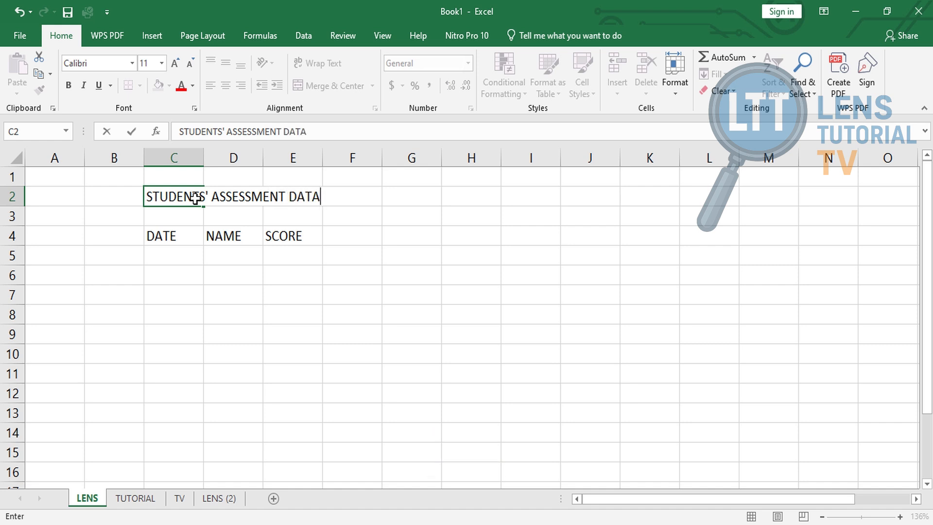
pyautogui.click(247, 296)
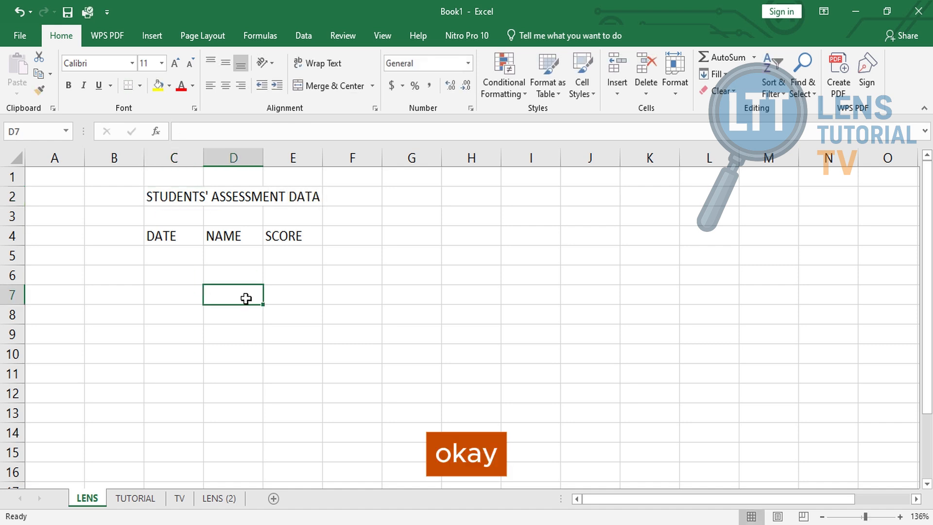
# - Enter the dates 5/6/2025, 1/6/2025 and 12/5/2025 in cells C5 to C7 and widen column C
pyautogui.click(175, 256)
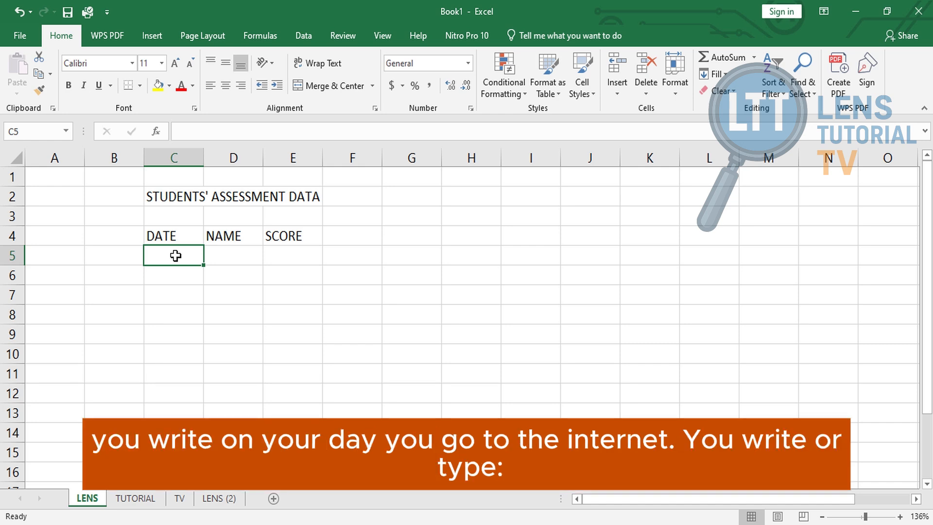
pyautogui.write('5')
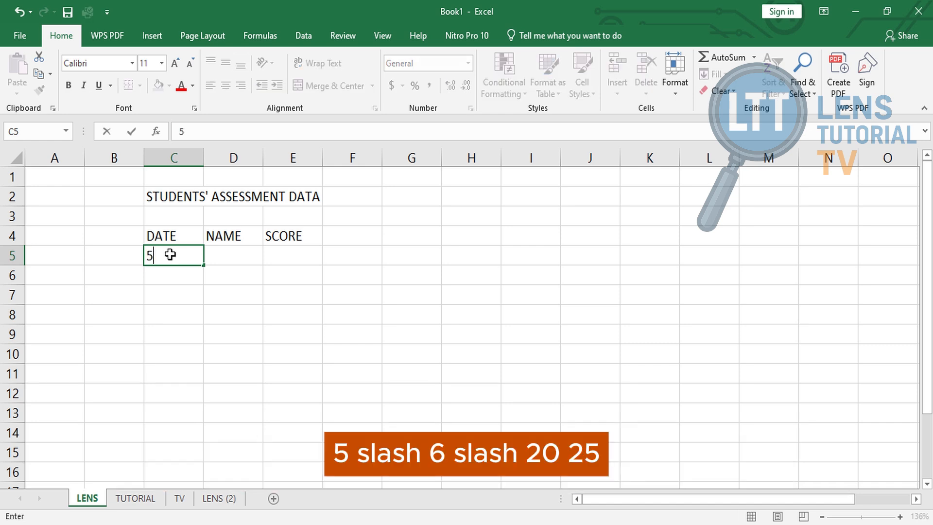
pyautogui.write('/6/2025')
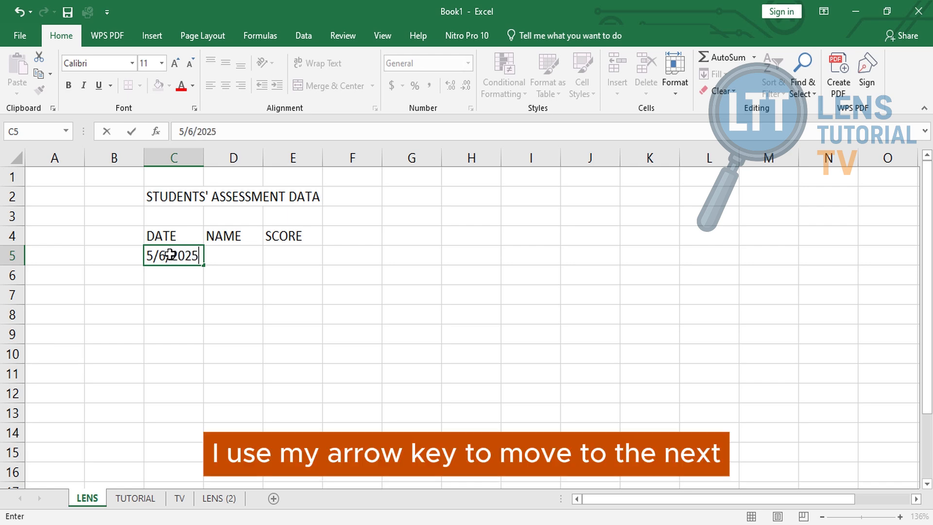
pyautogui.press('Right')
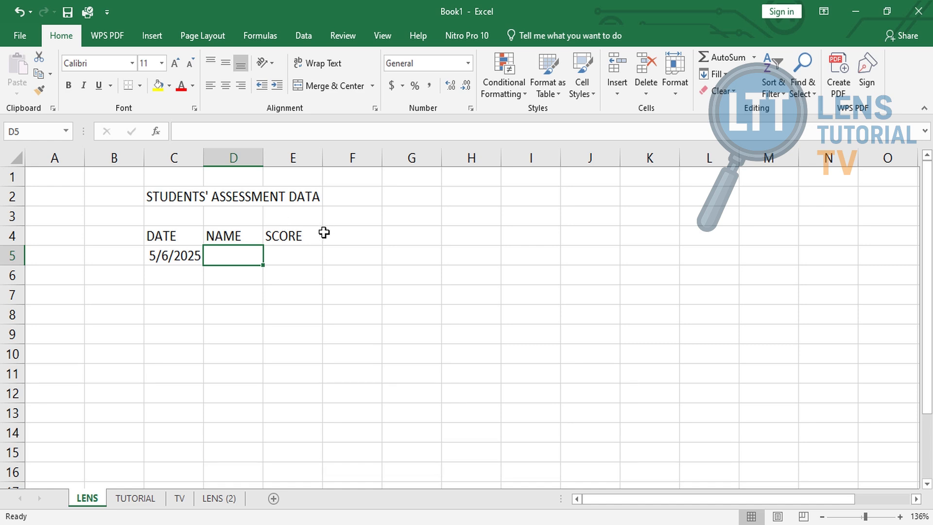
pyautogui.click(190, 257)
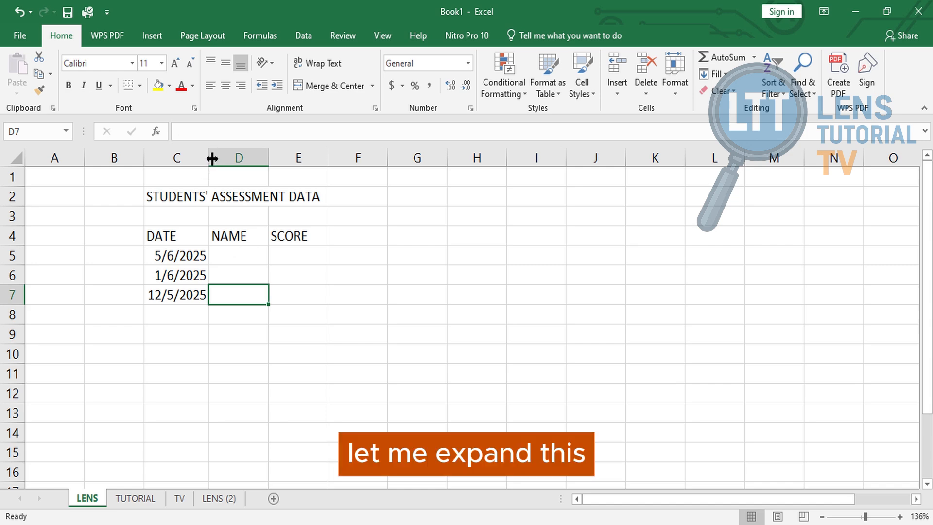
pyautogui.moveTo(212, 158); pyautogui.dragTo(214, 159)
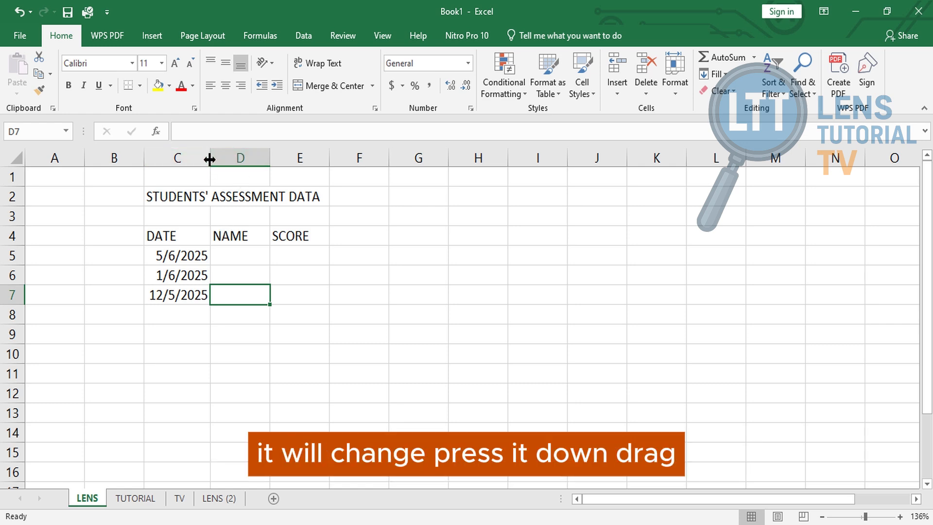
pyautogui.moveTo(210, 160); pyautogui.dragTo(244, 156)
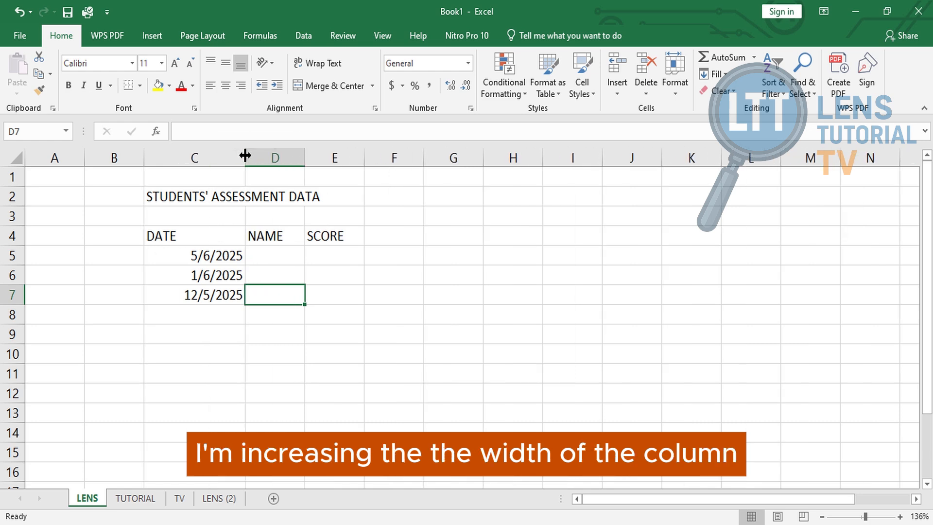
# - Enter the three students' full names in cells D5 to D7 of the NAME column
pyautogui.click(270, 260)
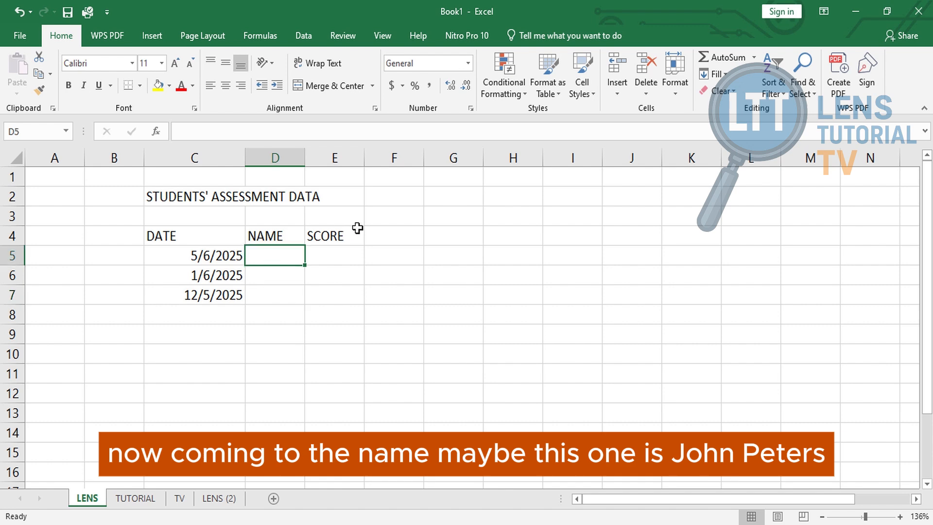
pyautogui.write('JOHN PE')
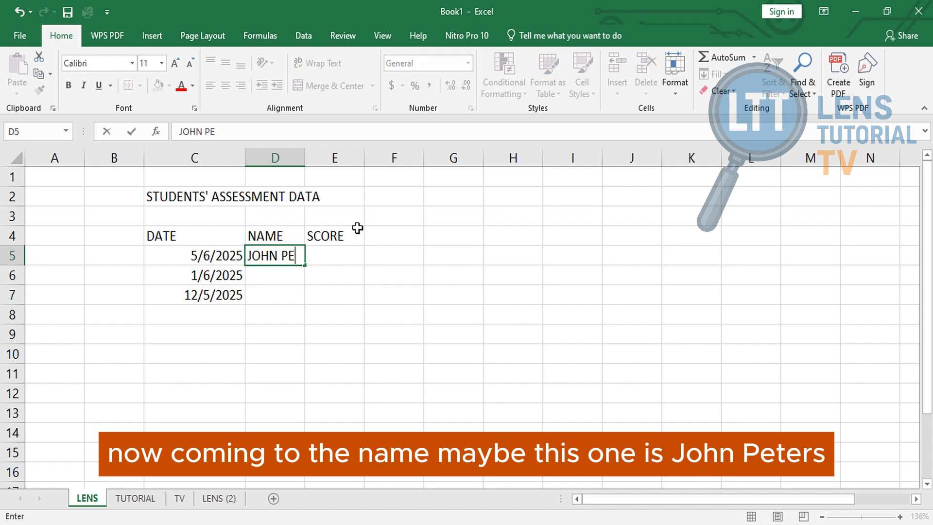
pyautogui.write('TERS')
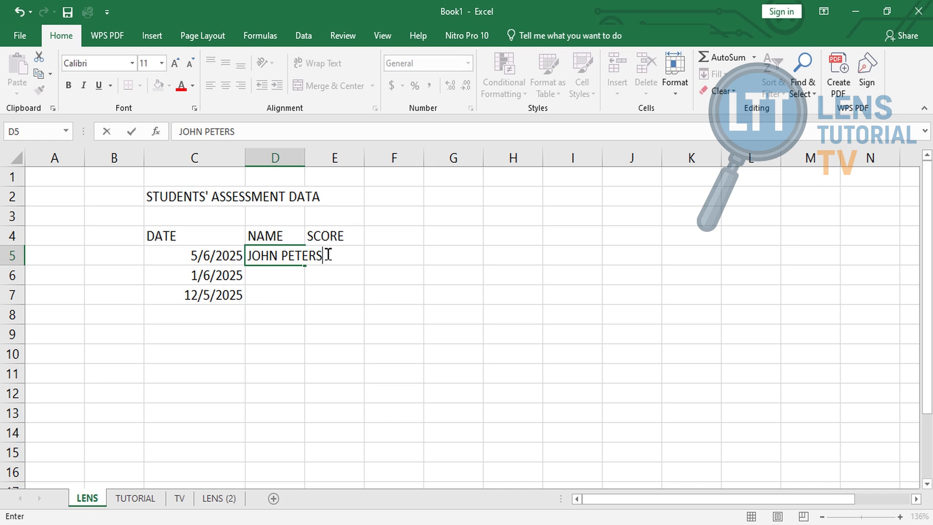
pyautogui.click(271, 277)
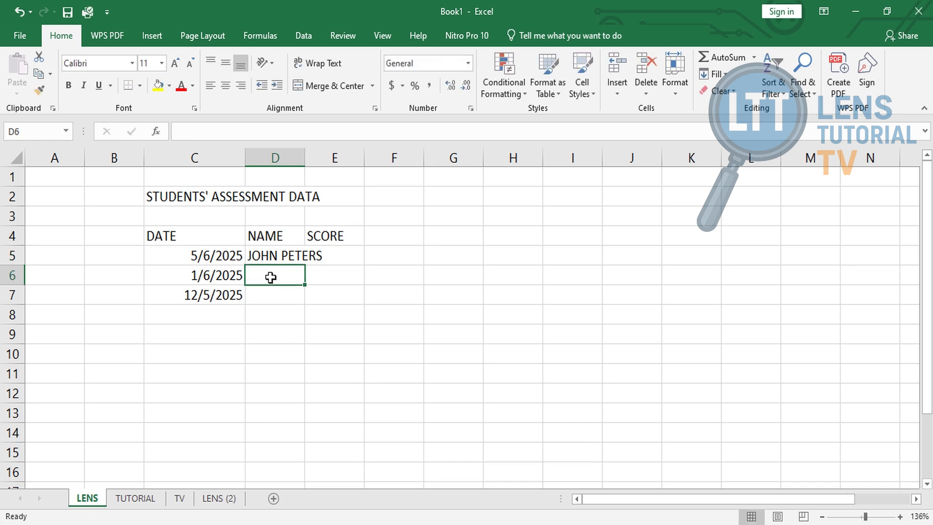
pyautogui.write('BE')
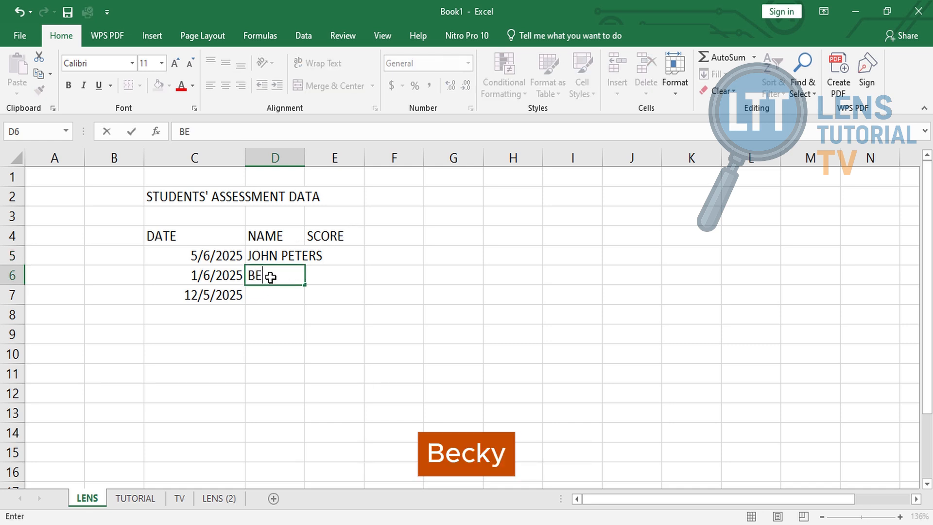
pyautogui.write('CKY H')
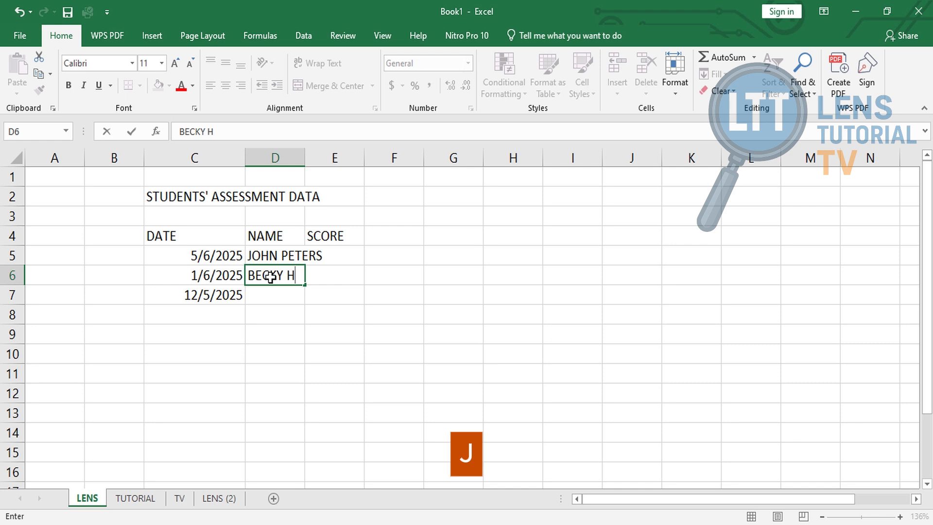
pyautogui.write('Z')
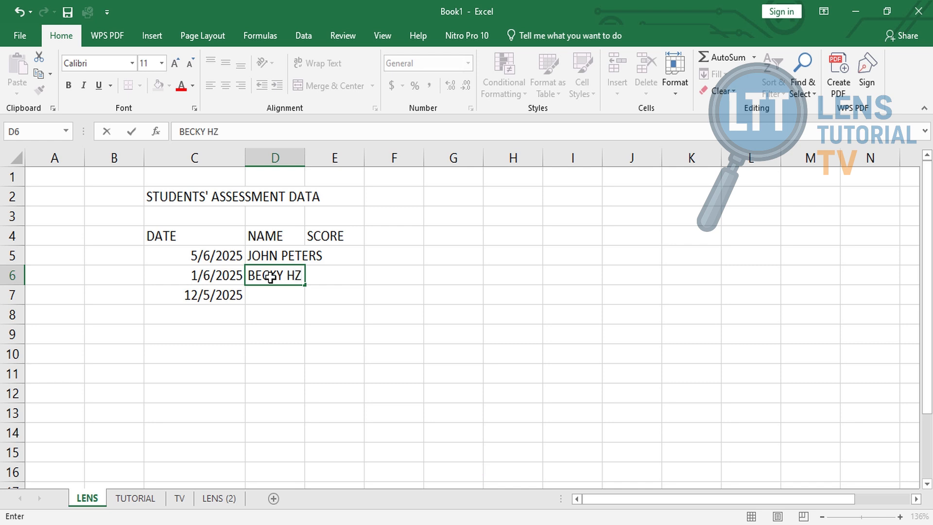
pyautogui.write('AM')
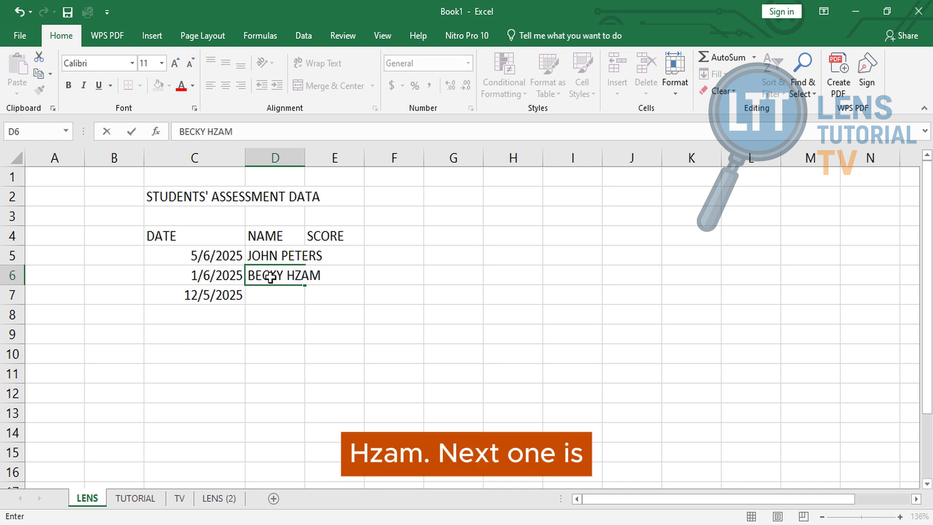
pyautogui.press('Return')
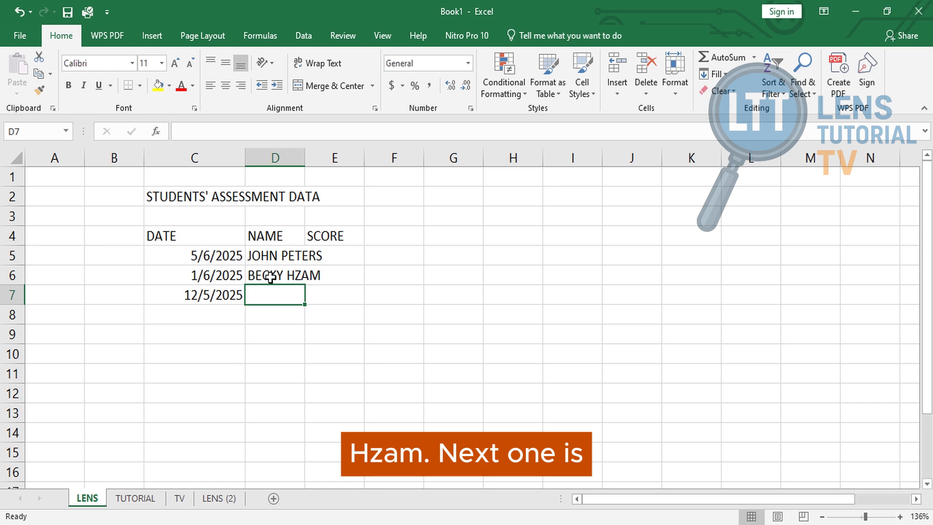
pyautogui.write('G')
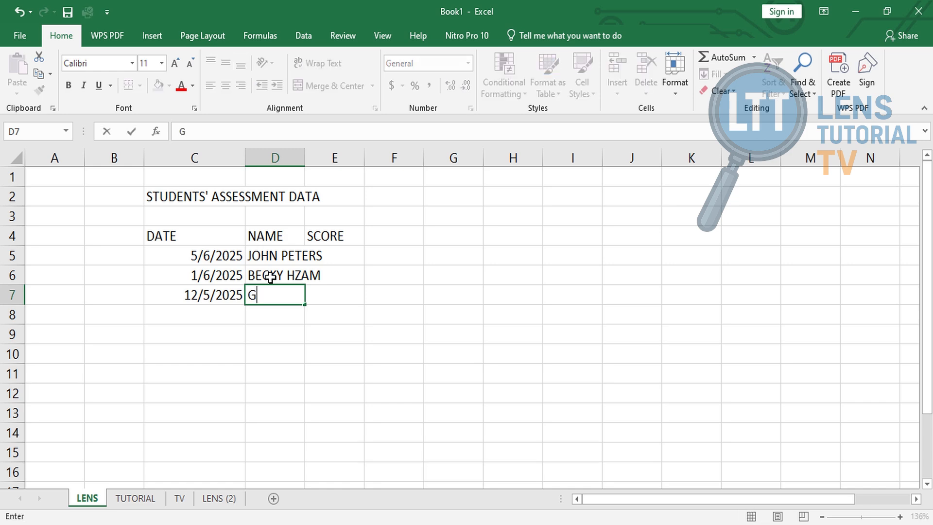
pyautogui.write('ARR')
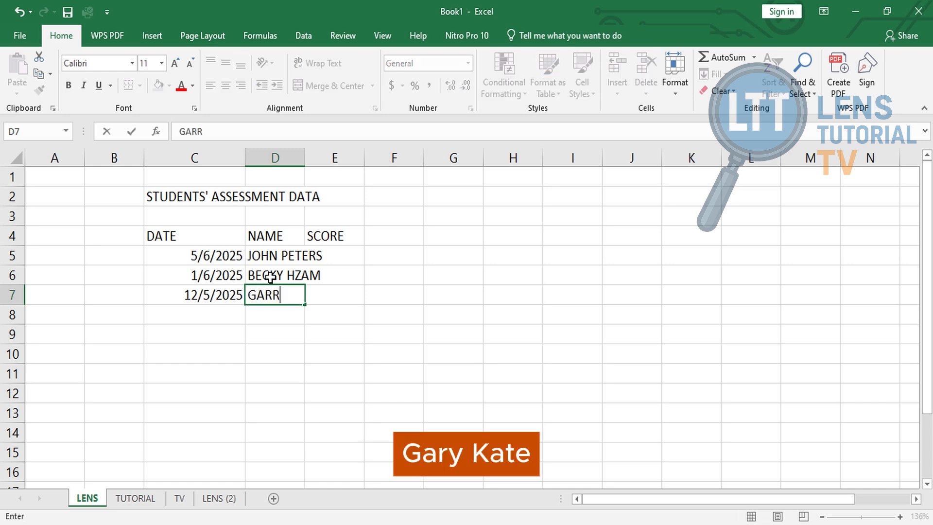
pyautogui.write('Y KATE')
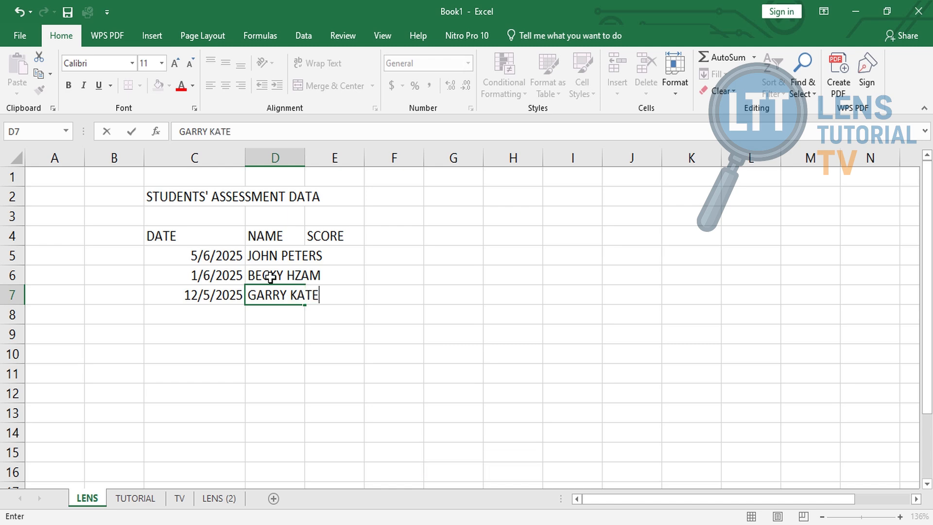
pyautogui.press('Tab')
# - Enter the scores 79, 56 and 34 in cells E5 to E7 of the SCORE column
pyautogui.click(347, 249)
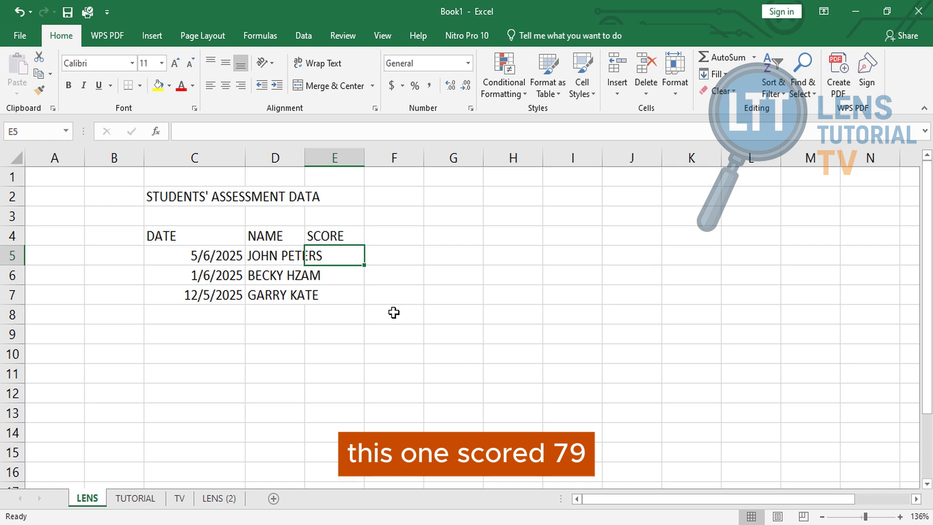
pyautogui.write('79')
pyautogui.press('Return')
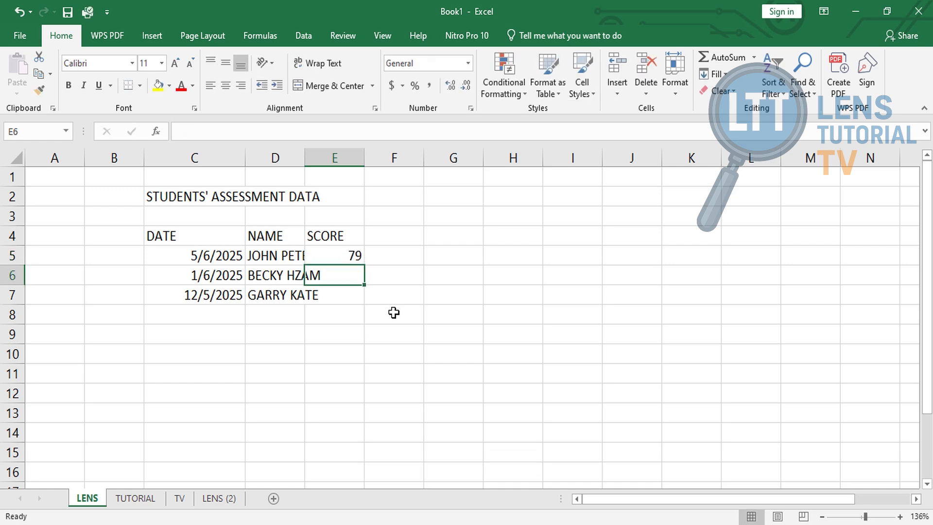
pyautogui.write('56')
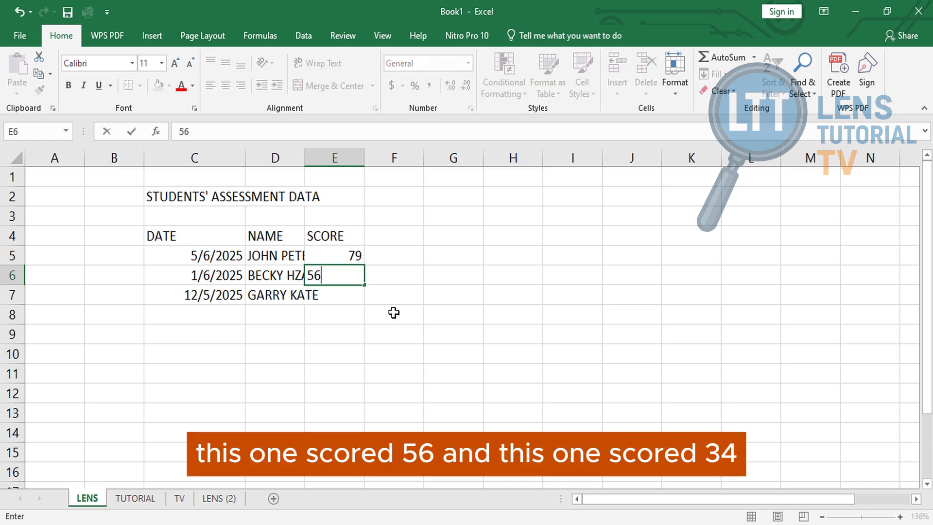
pyautogui.press('Return')
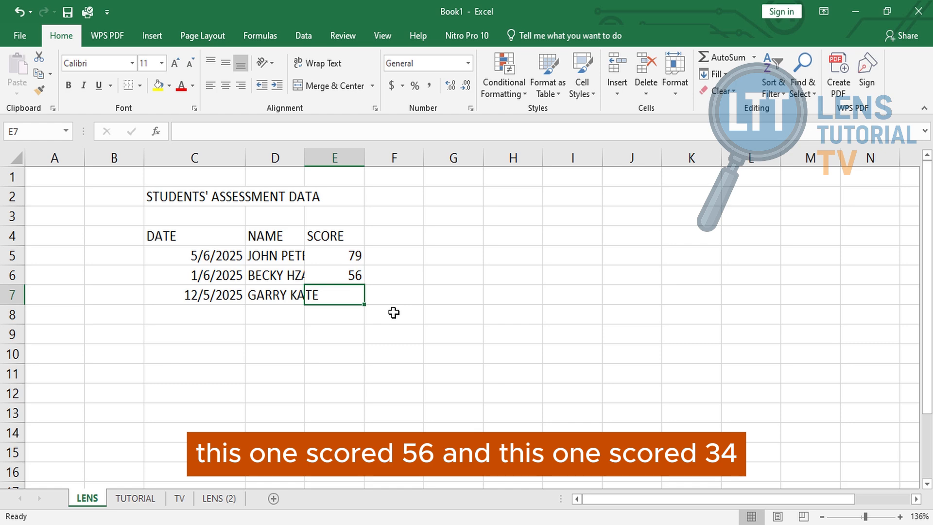
pyautogui.write('34')
pyautogui.press('Up')
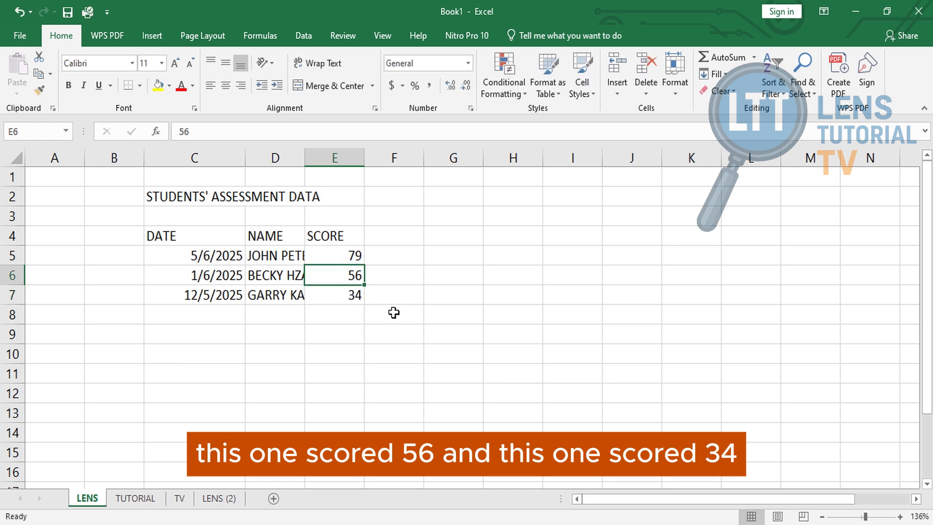
# - Fit column D to the students' full names and widen it further for extra space
pyautogui.click(395, 331)
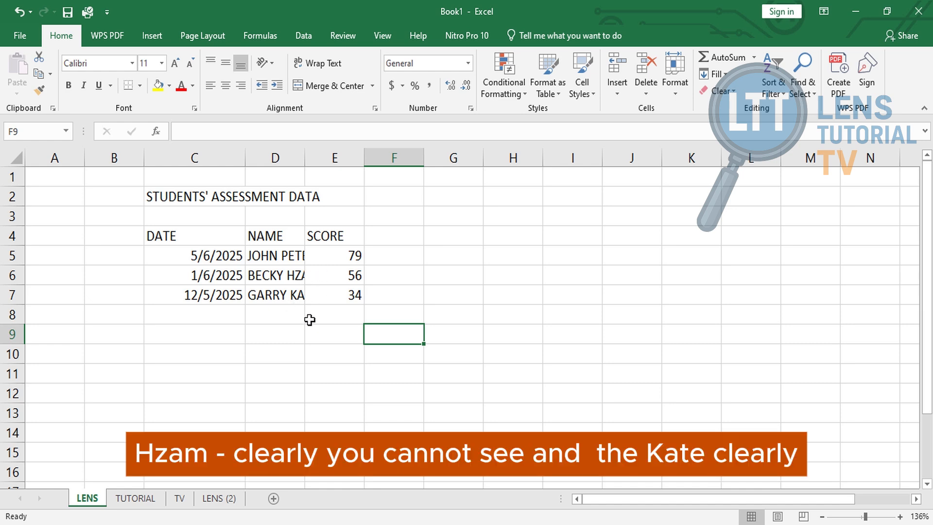
pyautogui.doubleClick(305, 162)
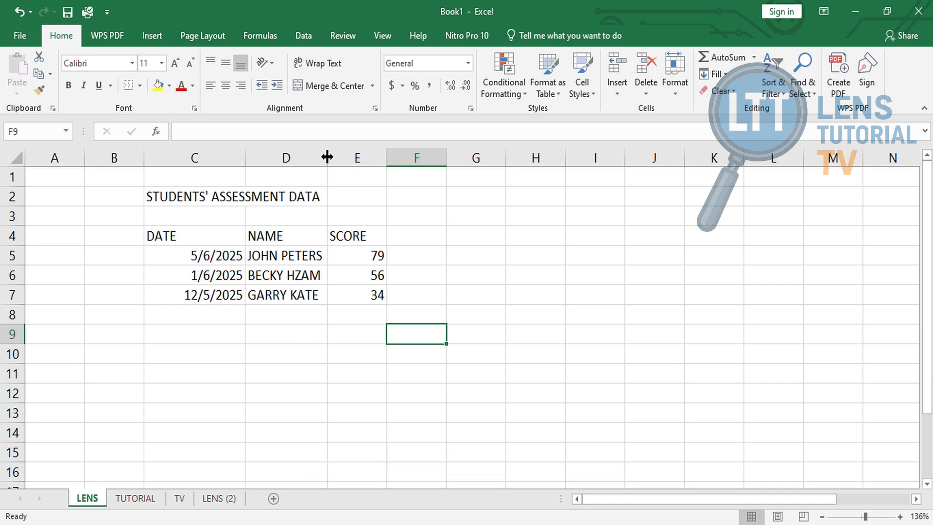
pyautogui.moveTo(327, 156); pyautogui.dragTo(364, 156)
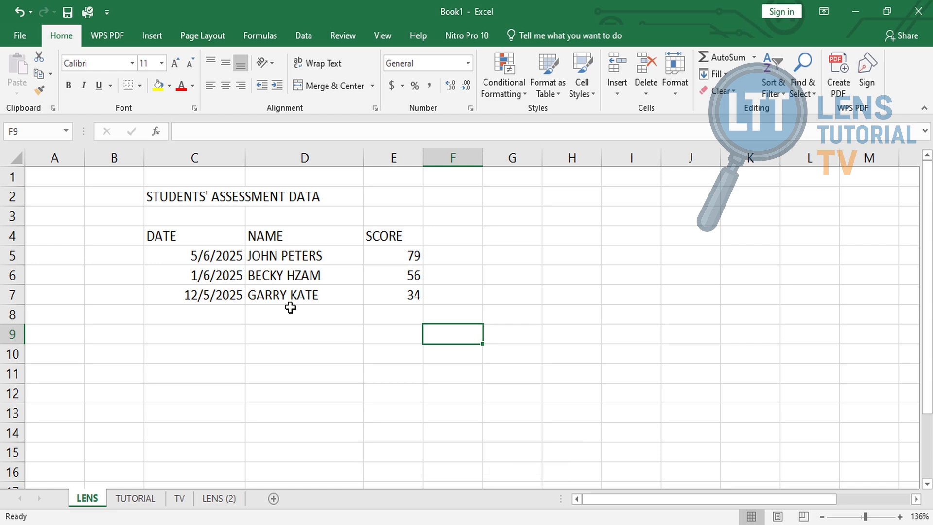
# - Move the active cell across, up and down through the cells in and around the assessment table, ending at B7
pyautogui.click(270, 334)
pyautogui.press('Right')
pyautogui.press('Right')
pyautogui.press('Right')
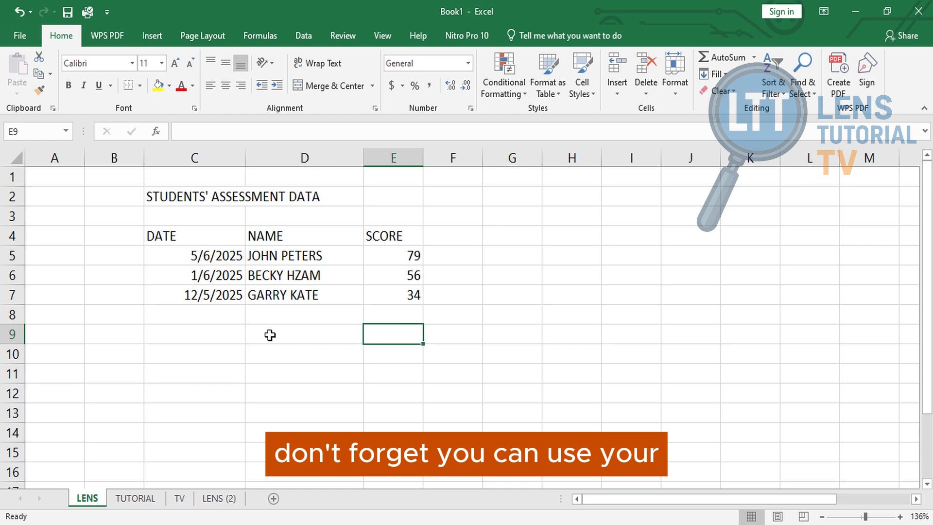
pyautogui.press('Left')
pyautogui.press('Left')
pyautogui.press('Left')
pyautogui.press('Left')
pyautogui.press('Left')
pyautogui.press('Left')
pyautogui.press('Right')
pyautogui.press('Right')
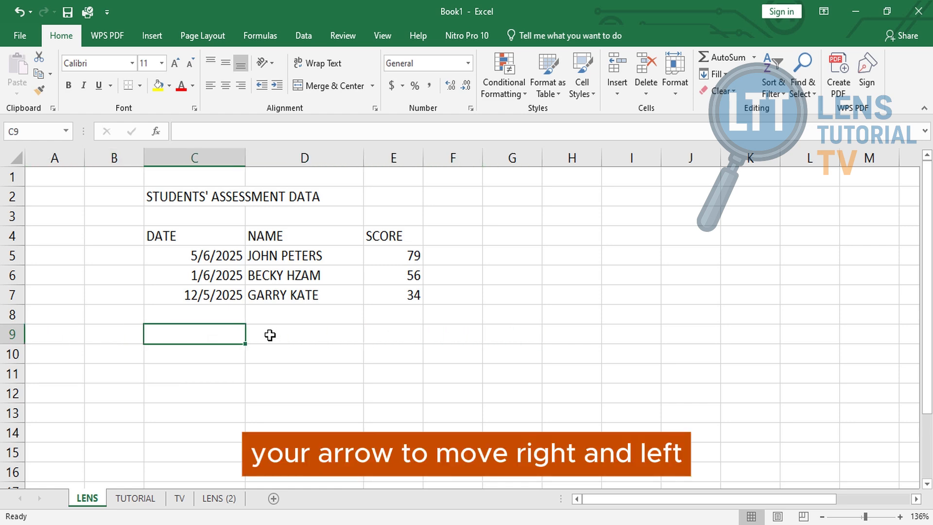
pyautogui.press('Up')
pyautogui.press('Up')
pyautogui.press('Up')
pyautogui.press('Up')
pyautogui.press('Up')
pyautogui.press('Up')
pyautogui.press('Down')
pyautogui.press('Down')
pyautogui.press('Down')
pyautogui.press('Down')
pyautogui.press('Down')
pyautogui.press('Right')
pyautogui.press('Right')
pyautogui.press('Right')
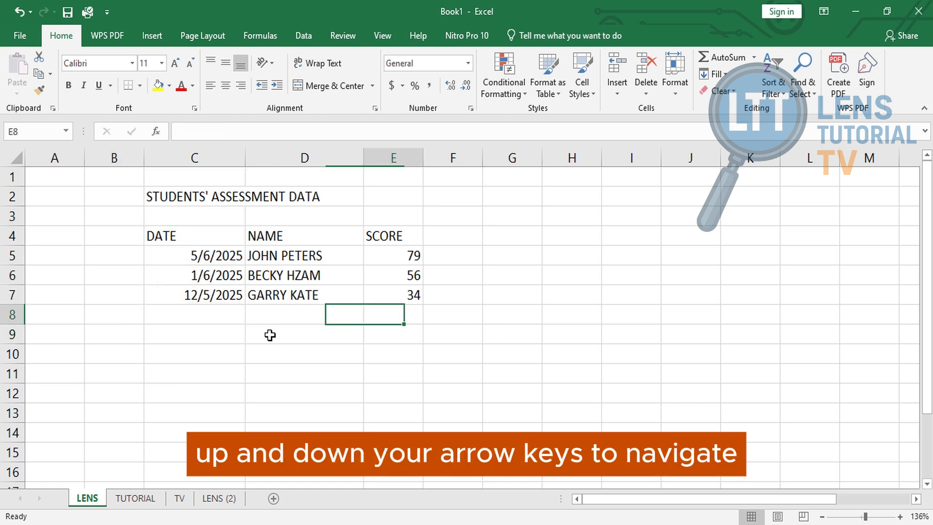
pyautogui.press('Up')
pyautogui.press('Up')
pyautogui.press('Up')
pyautogui.press('Up')
pyautogui.press('Left')
pyautogui.press('Left')
pyautogui.press('Left')
pyautogui.press('Left')
pyautogui.press('Down')
pyautogui.press('Down')
pyautogui.press('Down')
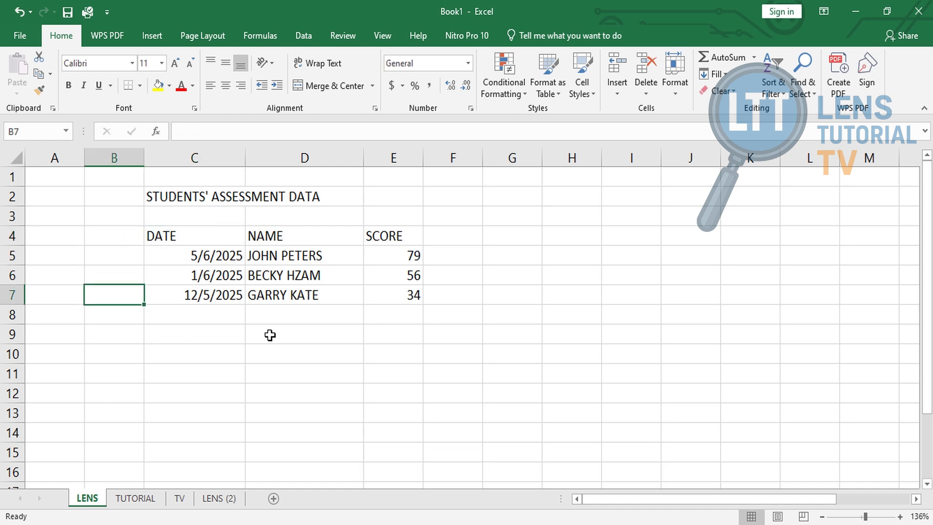
# - Enter 56 as text in cell F9 by putting an apostrophe before the number
pyautogui.click(457, 336)
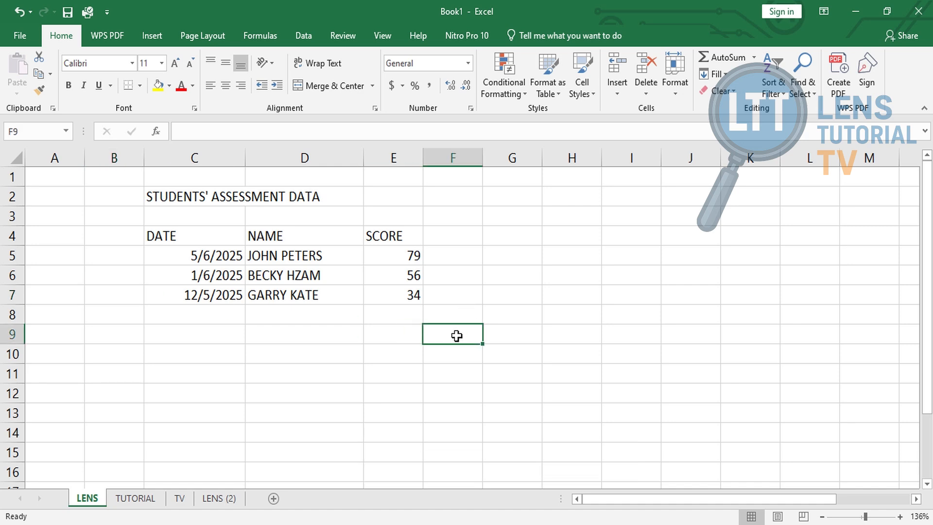
pyautogui.write("'")
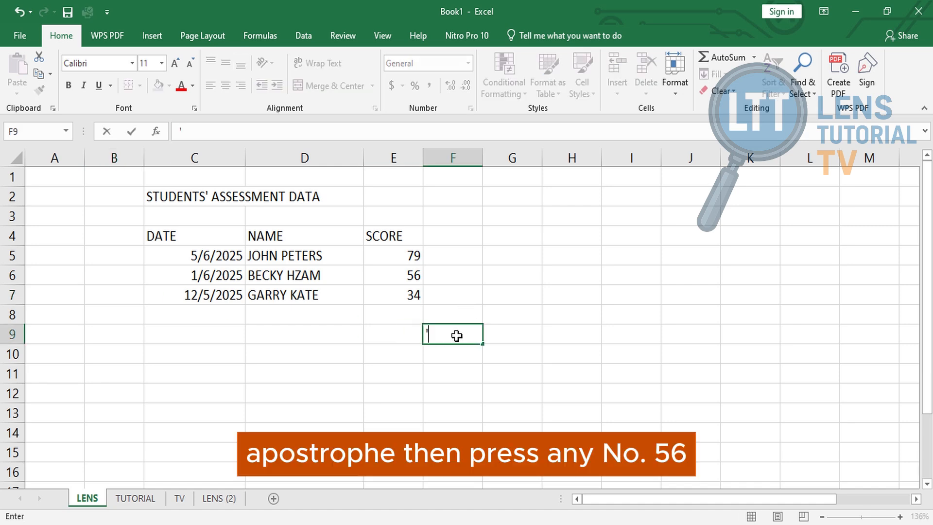
pyautogui.write('56')
pyautogui.press('Return')
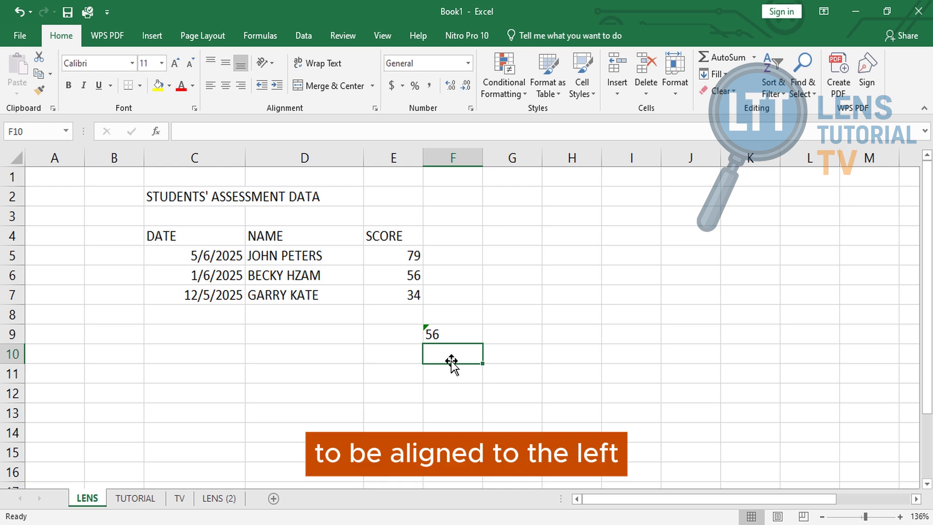
# - Delete the text entry from cell F9
pyautogui.click(447, 330)
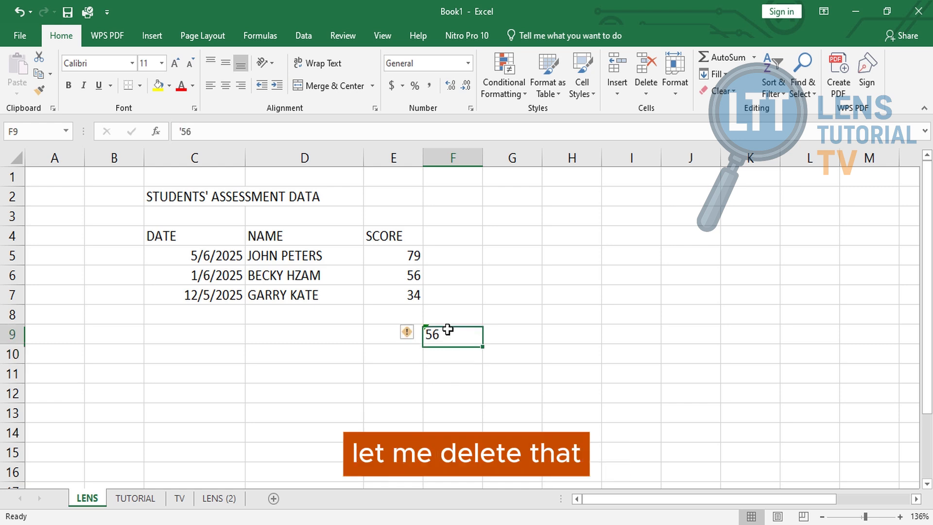
pyautogui.press('Delete')
pyautogui.click(449, 367)
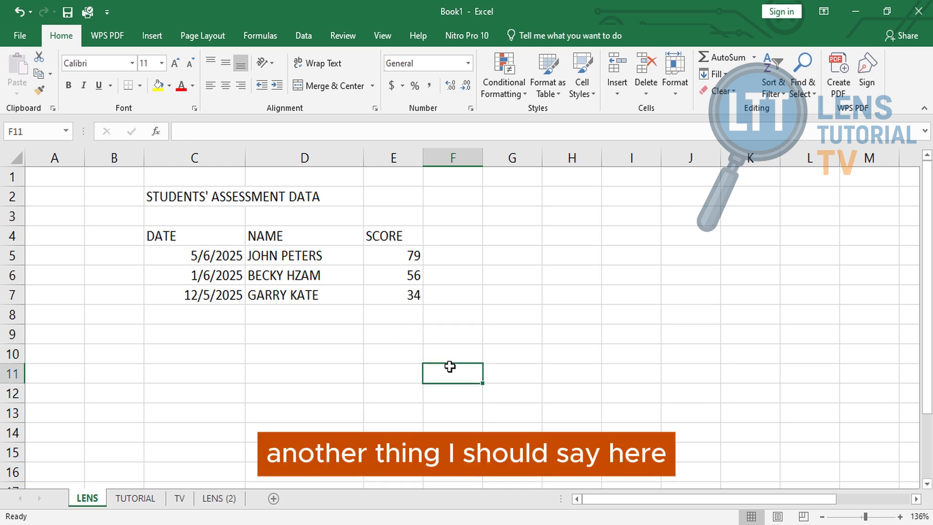
# - Enter the formula =6+9 in cell G8
pyautogui.click(408, 351)
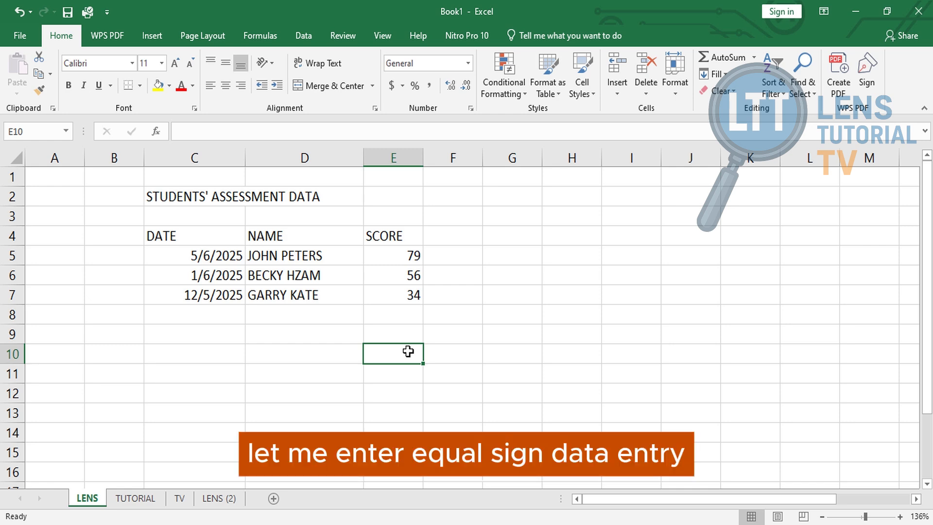
pyautogui.click(525, 318)
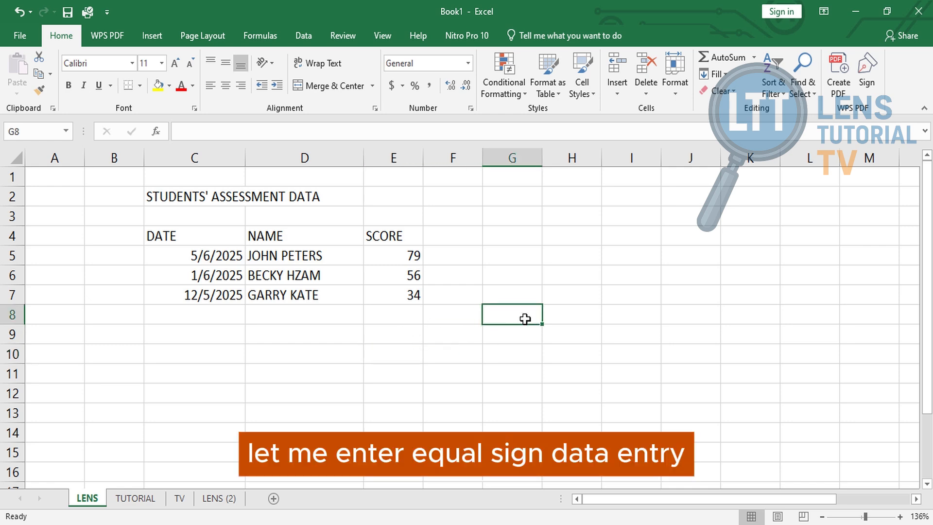
pyautogui.write('=')
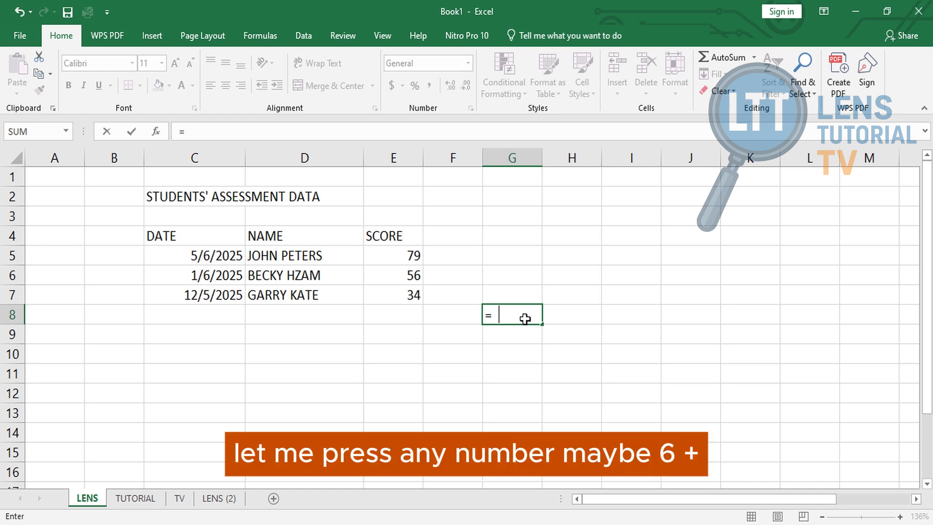
pyautogui.write(' 6+')
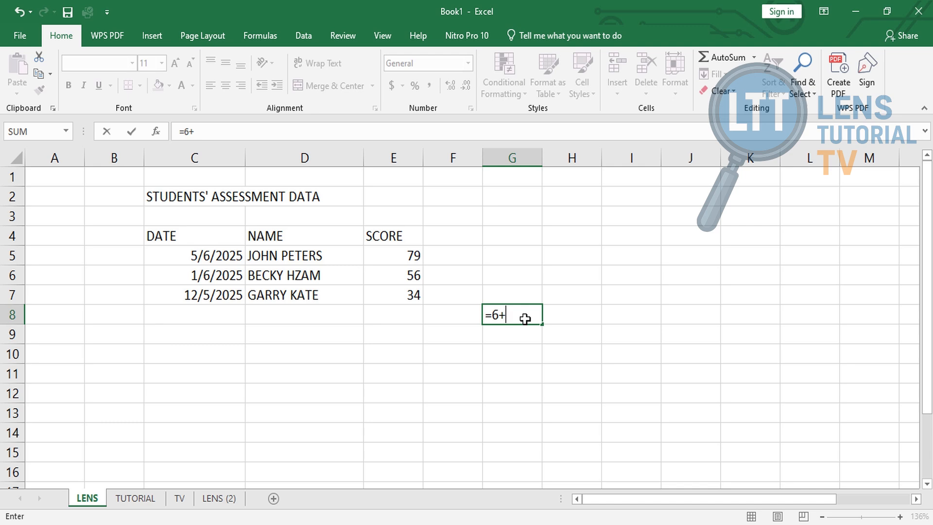
pyautogui.write('9')
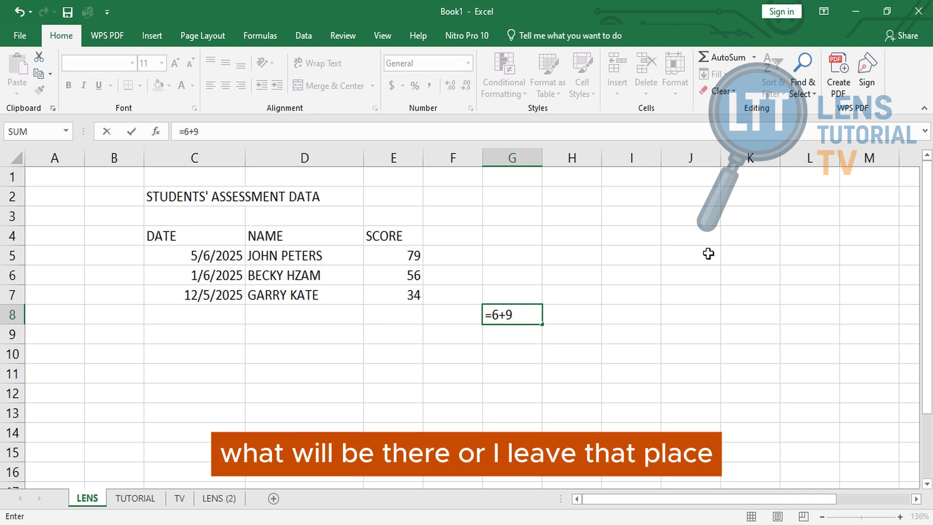
pyautogui.press('Return')
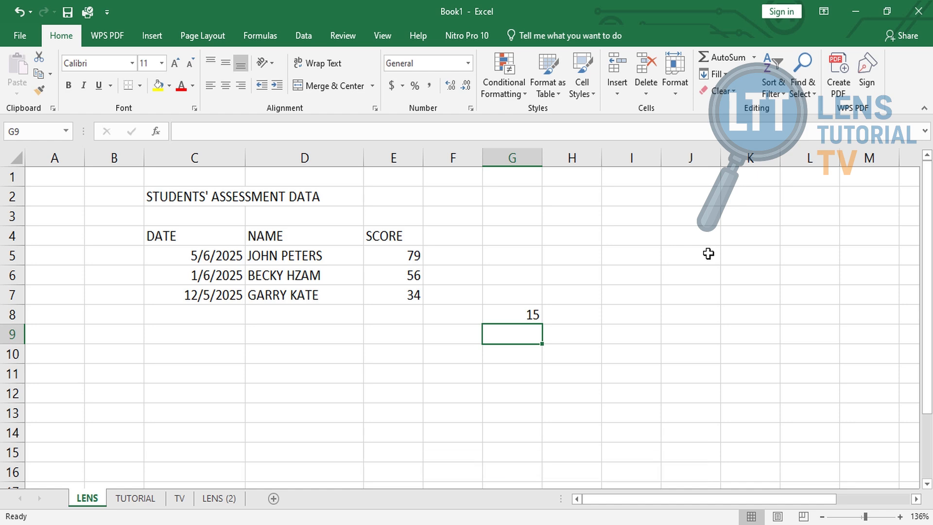
# - Inspect the formula behind the result in cell G8, both with the cell selected and in edit mode
pyautogui.click(526, 313)
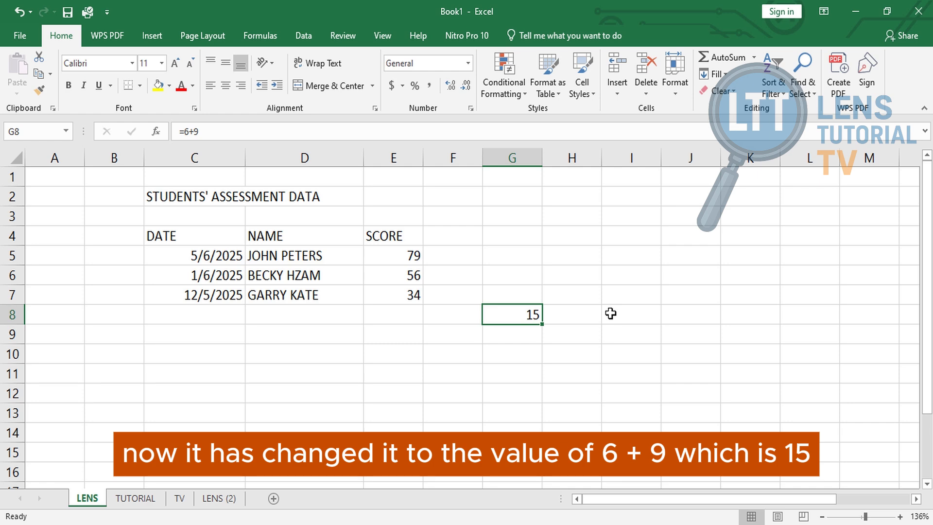
pyautogui.click(514, 340)
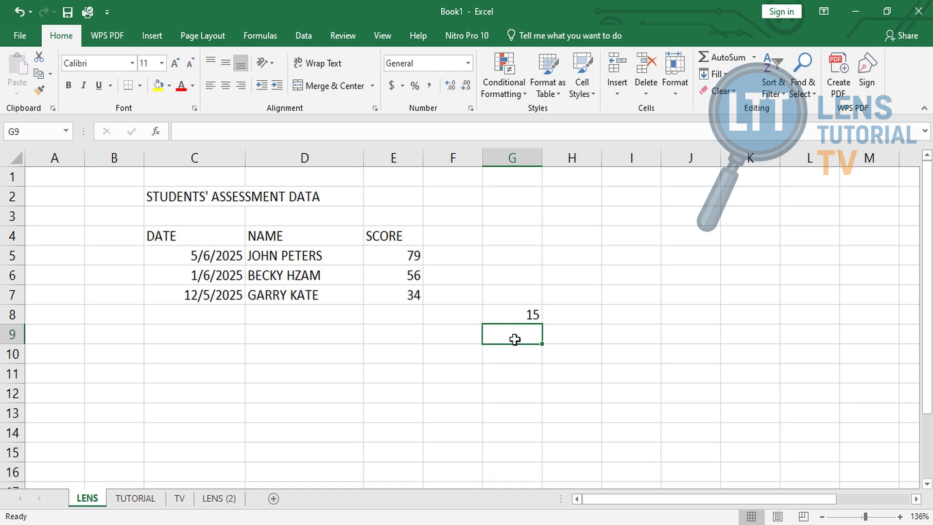
pyautogui.click(407, 290)
pyautogui.click(513, 314)
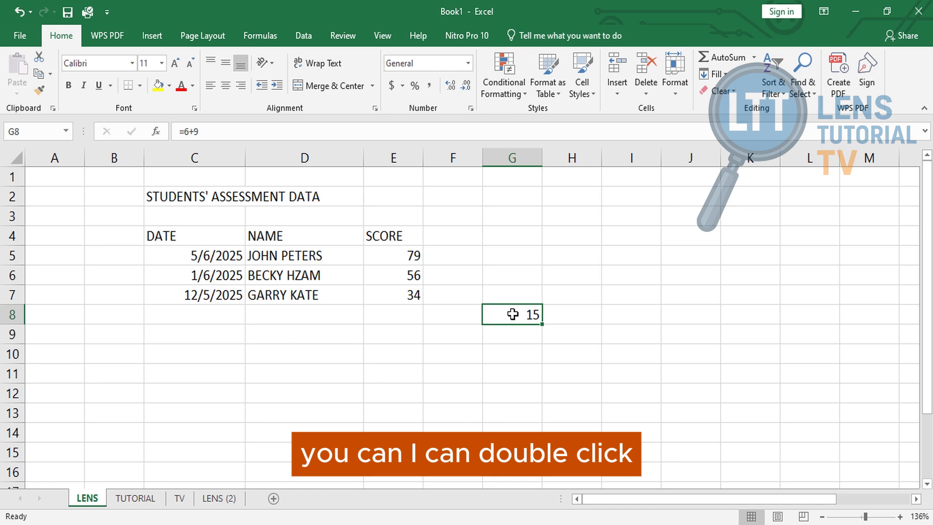
pyautogui.doubleClick(513, 314)
pyautogui.click(498, 376)
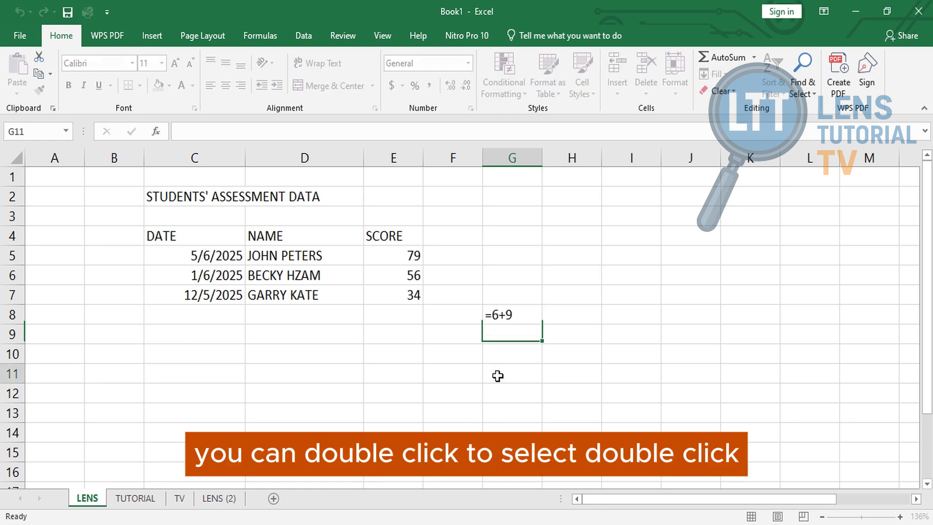
# - Open the scores in cells E7 and E6 for editing and highlight each cell's digits without changing them
pyautogui.click(413, 294)
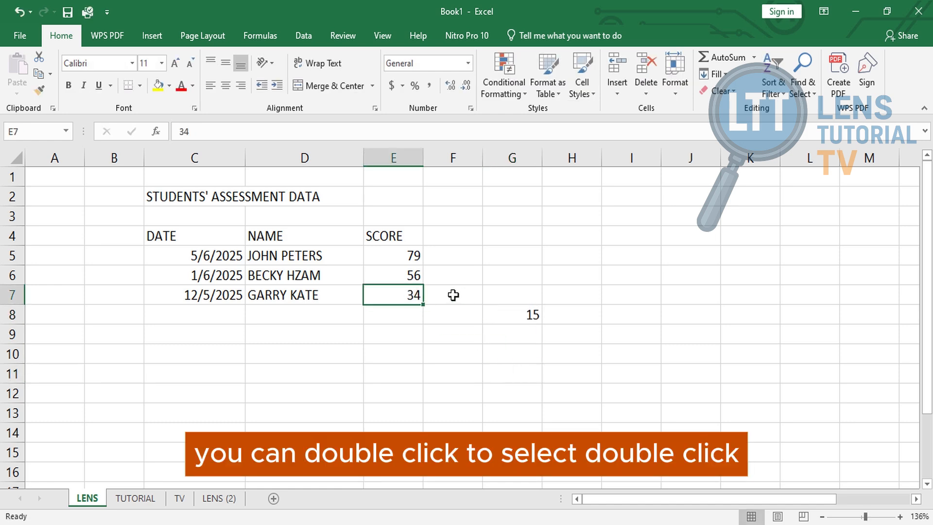
pyautogui.doubleClick(413, 294)
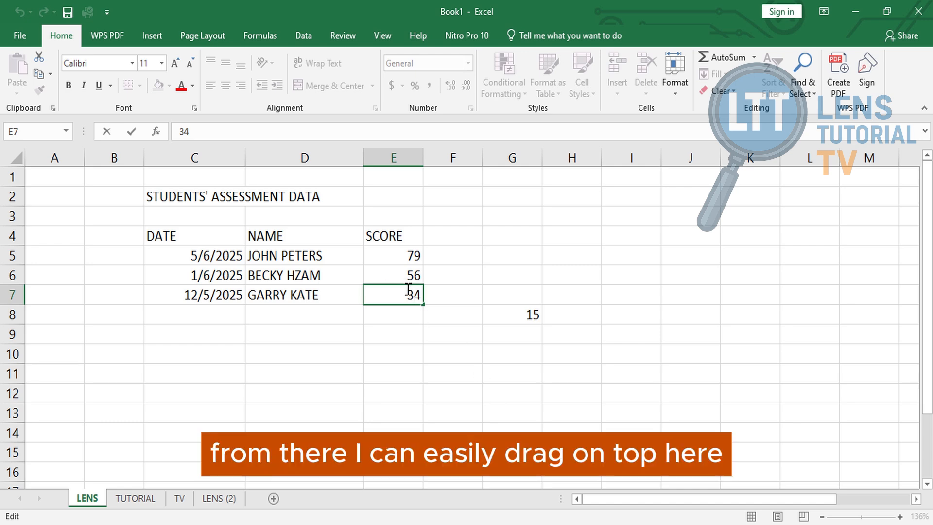
pyautogui.moveTo(407, 289); pyautogui.dragTo(422, 288)
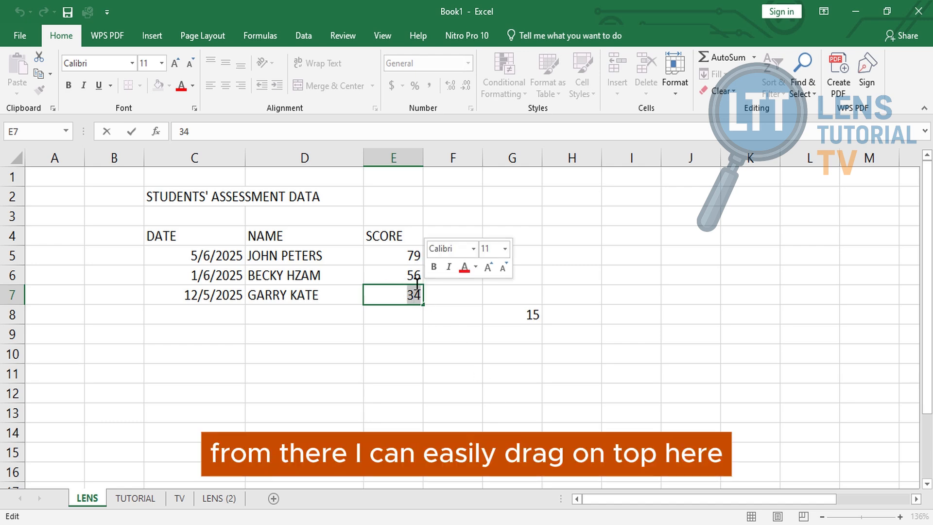
pyautogui.click(396, 272)
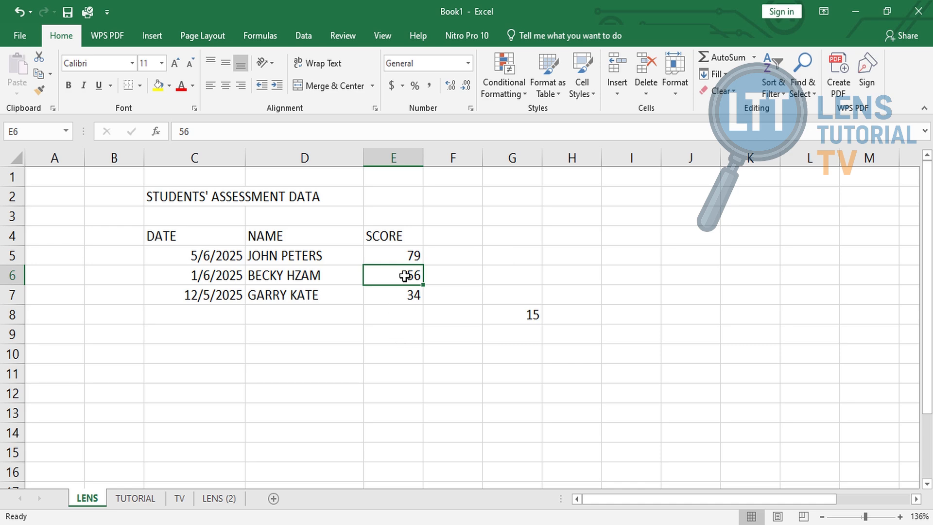
pyautogui.doubleClick(405, 275)
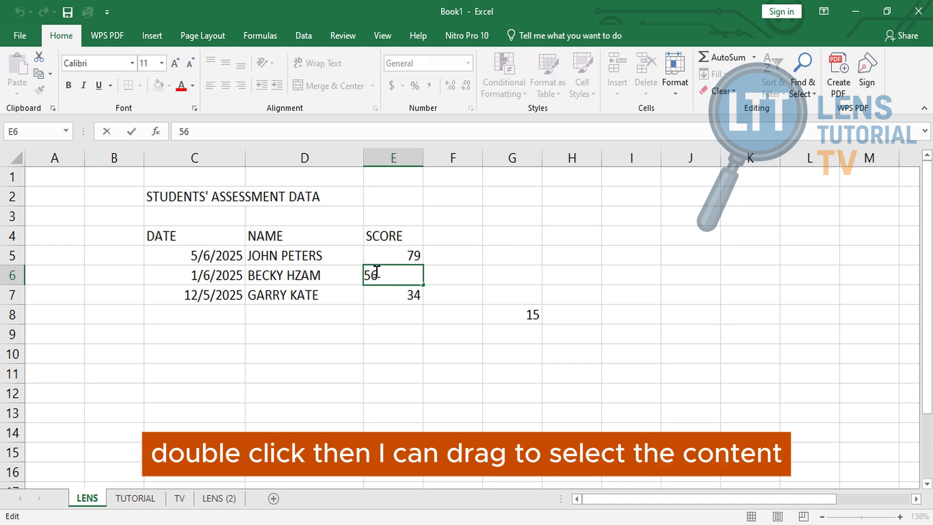
pyautogui.moveTo(377, 271); pyautogui.dragTo(362, 272)
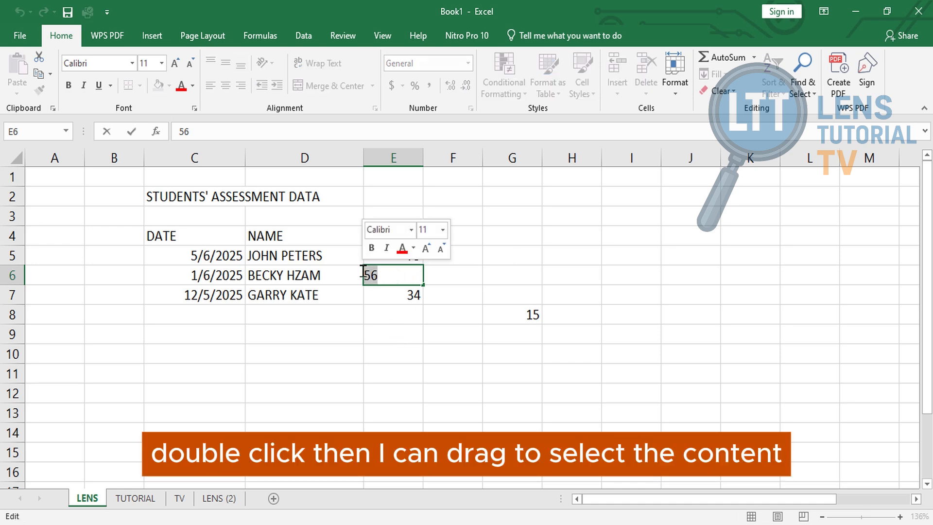
pyautogui.click(410, 320)
# - Select cell E7 as a whole without opening its content for editing
pyautogui.click(469, 277)
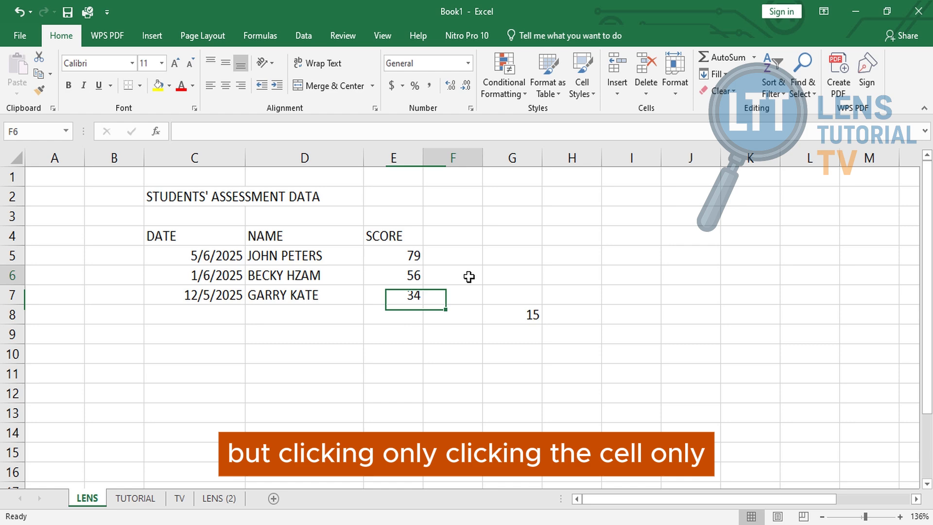
pyautogui.click(393, 334)
pyautogui.click(397, 295)
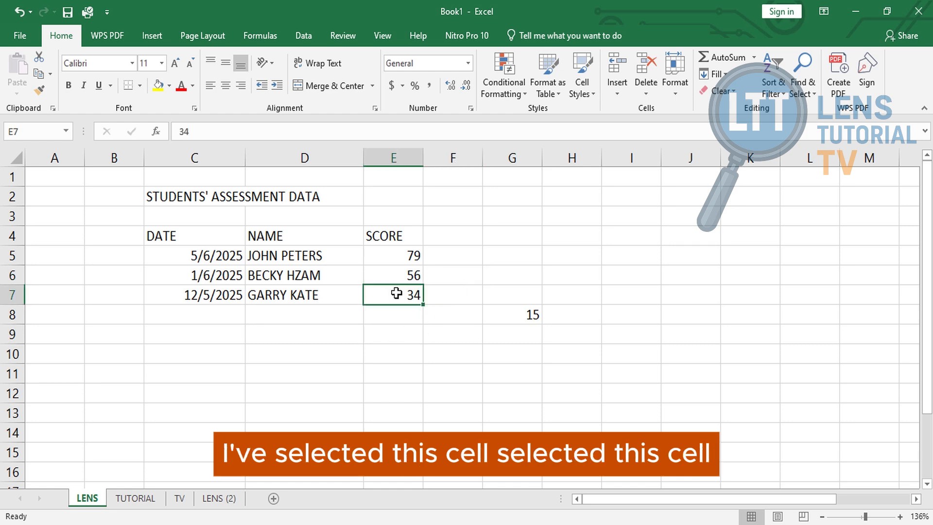
# - Colour only the first name in cell D5 red, keeping the surname's font colour unchanged
pyautogui.click(314, 301)
pyautogui.click(277, 271)
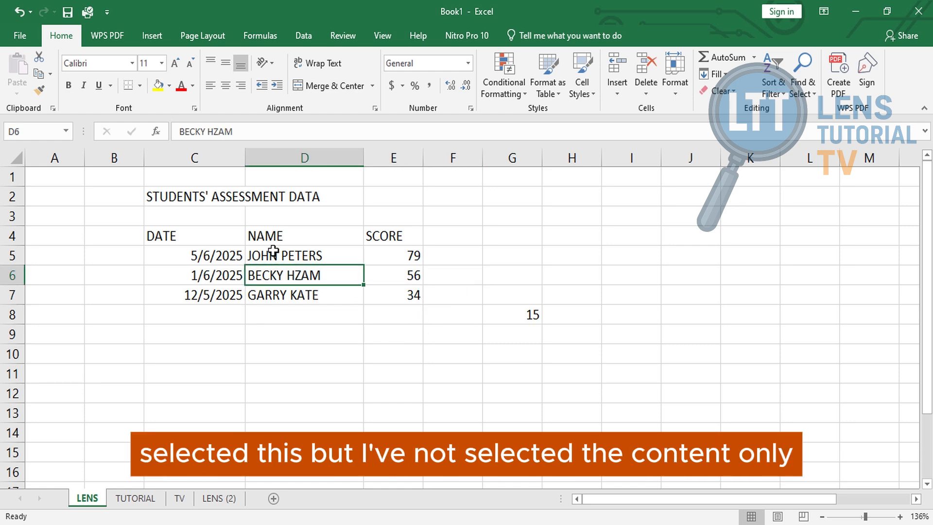
pyautogui.click(273, 252)
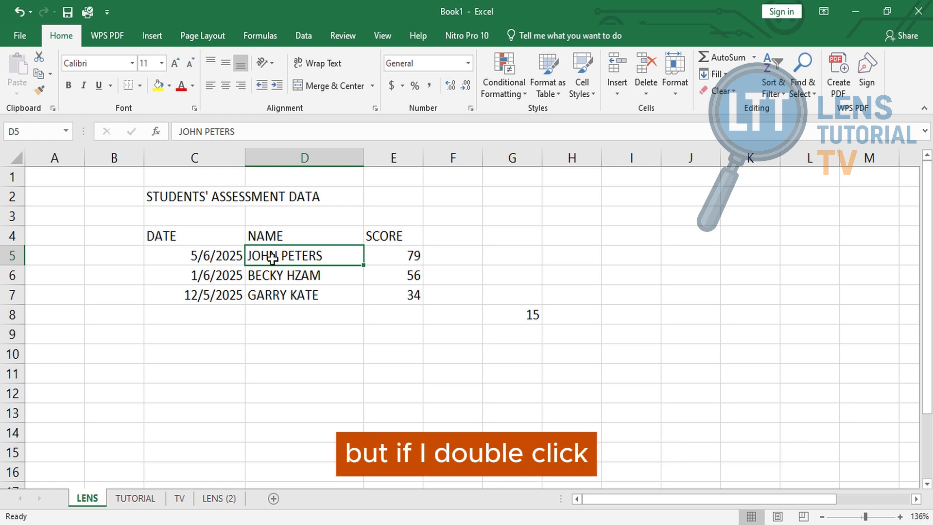
pyautogui.doubleClick(273, 256)
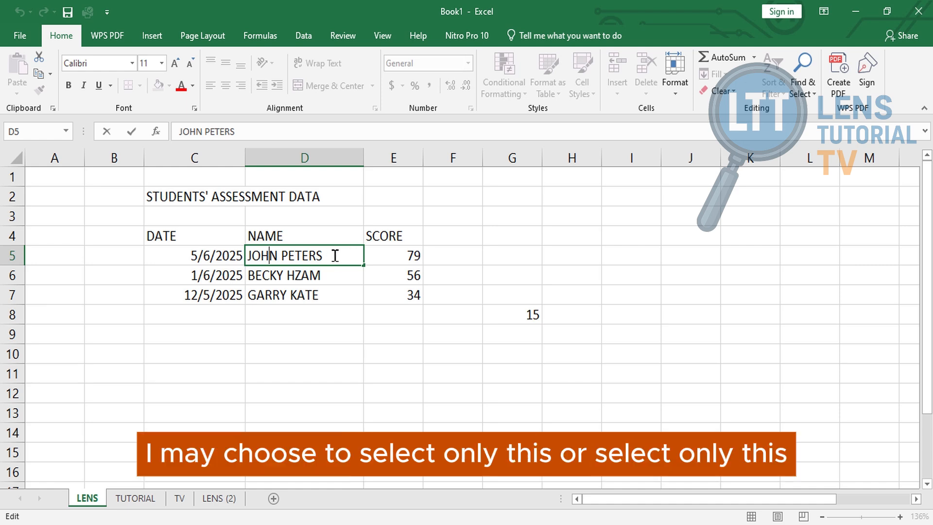
pyautogui.moveTo(322, 256); pyautogui.dragTo(246, 254)
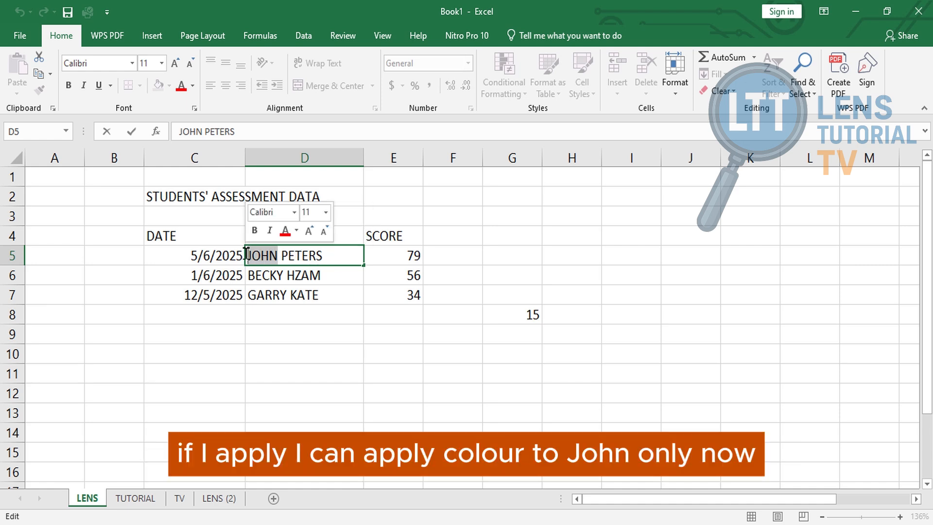
pyautogui.click(180, 88)
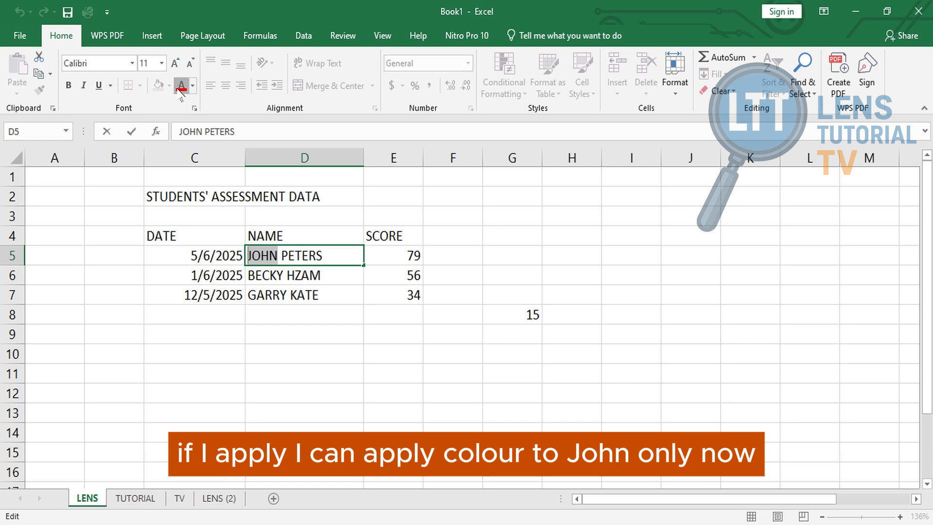
pyautogui.click(320, 343)
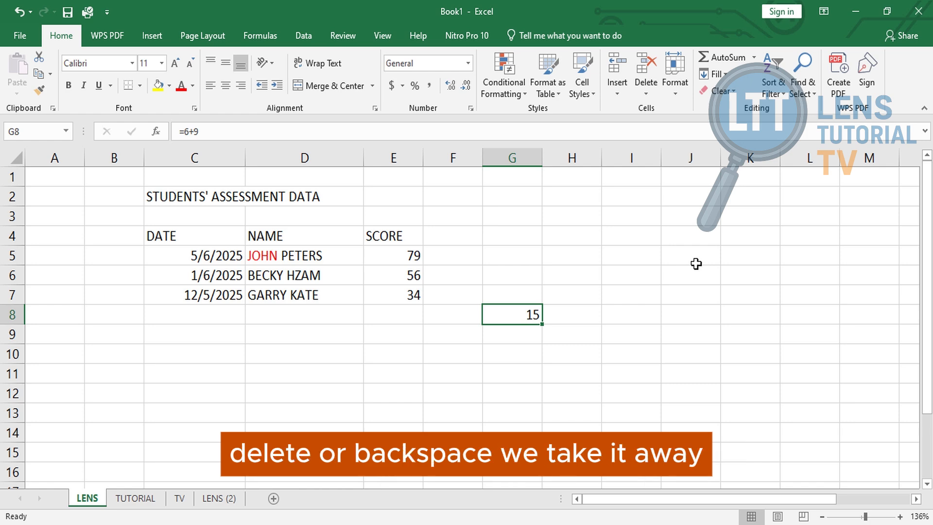
# - Clear the formula from cell G8 and undo the deletion
pyautogui.press('Delete')
pyautogui.click(667, 286)
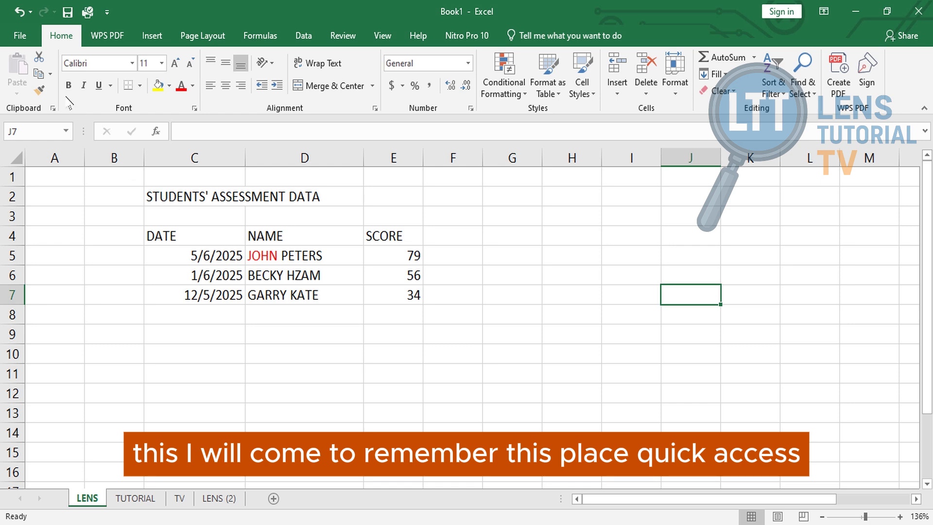
pyautogui.click(20, 13)
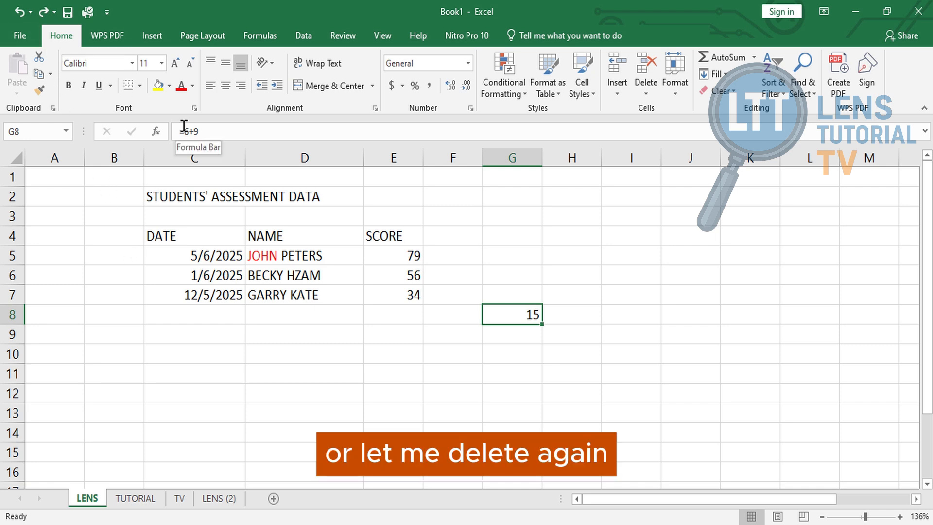
# - Delete the content of cell G8 again, trying undo and redo on that deletion
pyautogui.press('Delete')
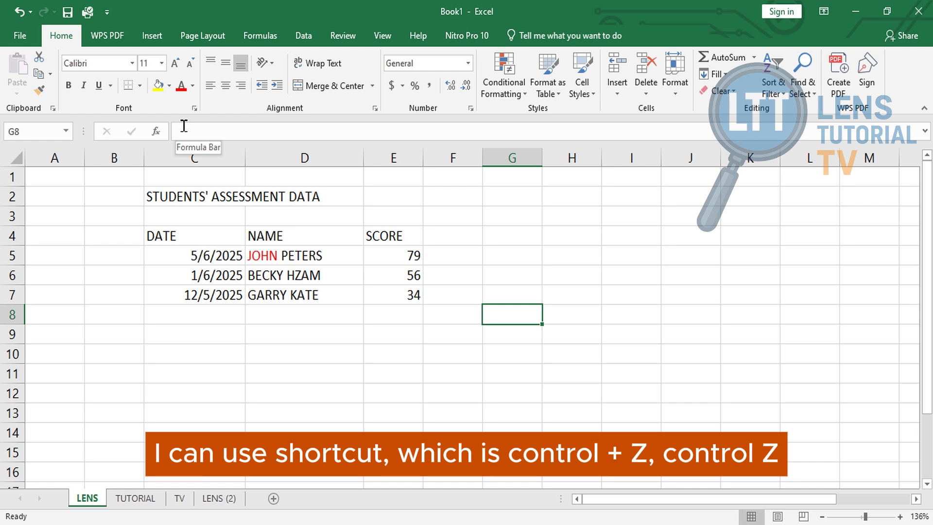
pyautogui.hotkey('ctrl', 'z')
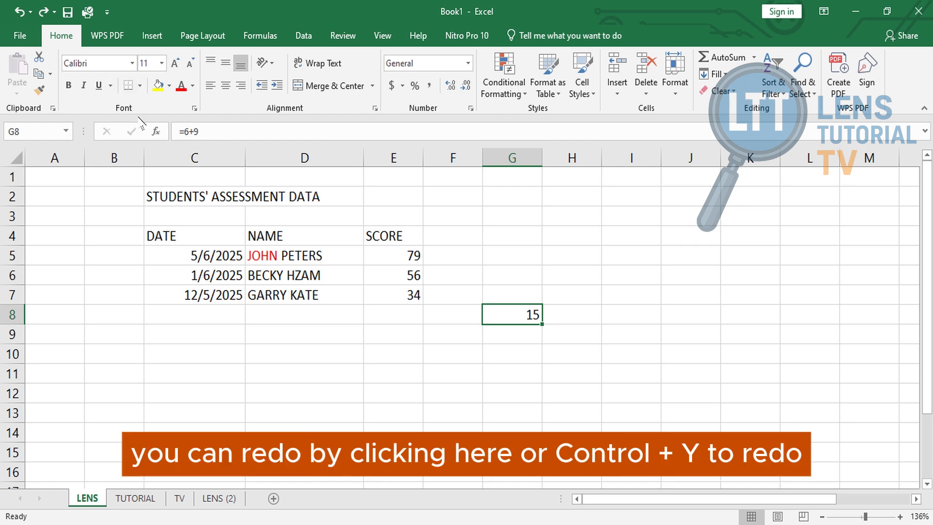
pyautogui.click(44, 12)
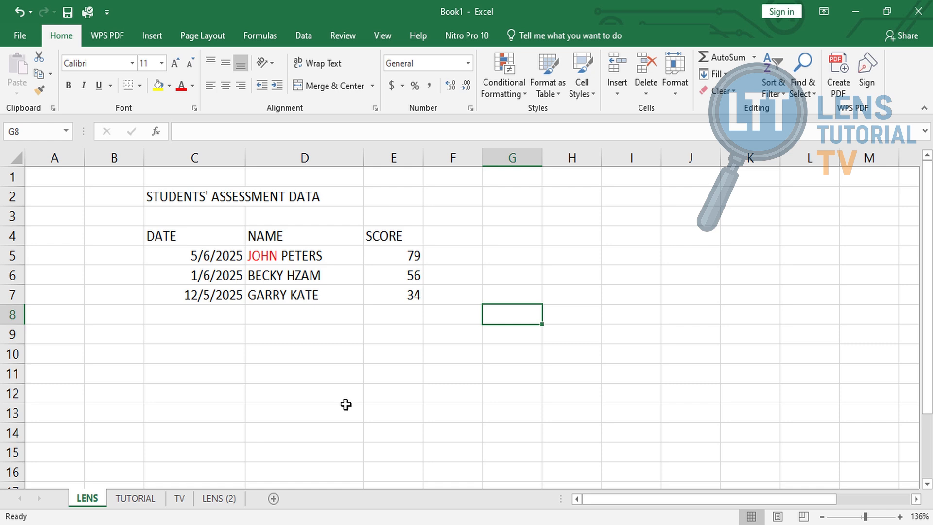
pyautogui.click(168, 36)
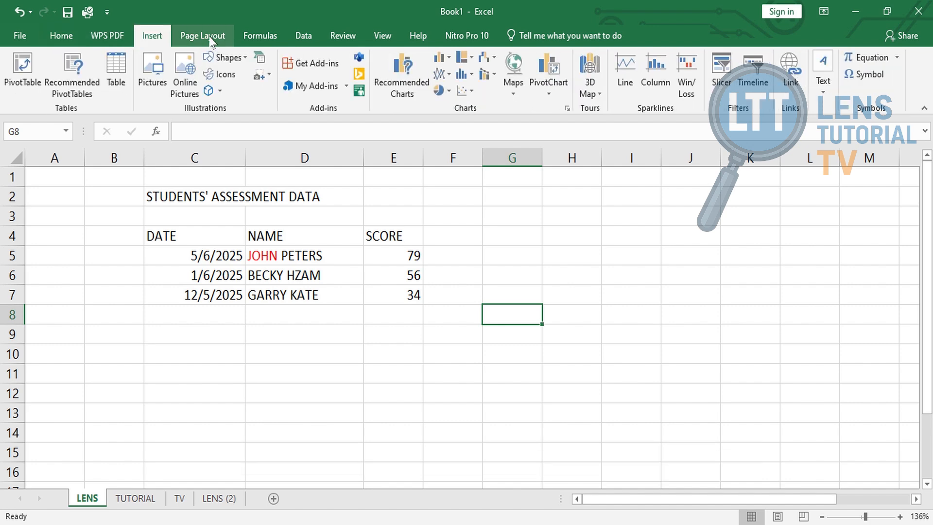
pyautogui.click(210, 37)
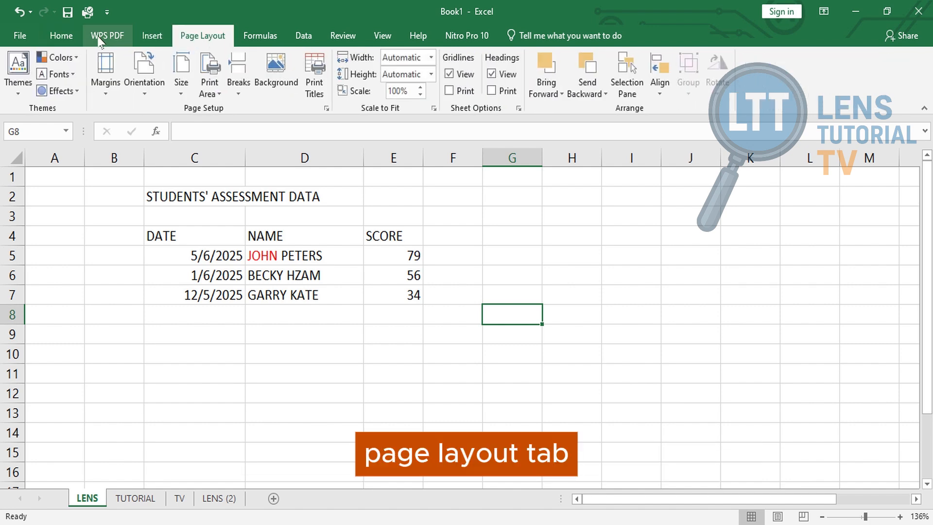
pyautogui.click(64, 37)
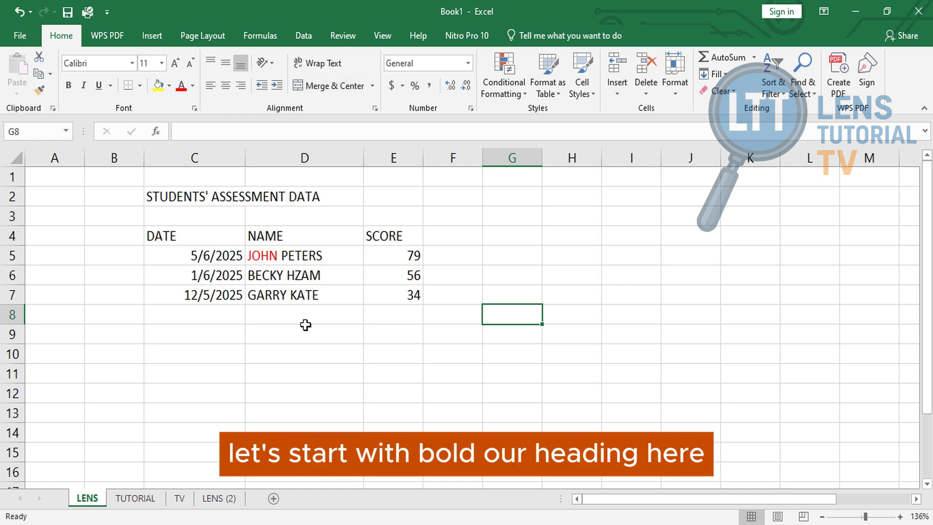
# - Make the title STUDENTS' ASSESSMENT DATA in cell C2 bold, underlined and italic
pyautogui.click(176, 196)
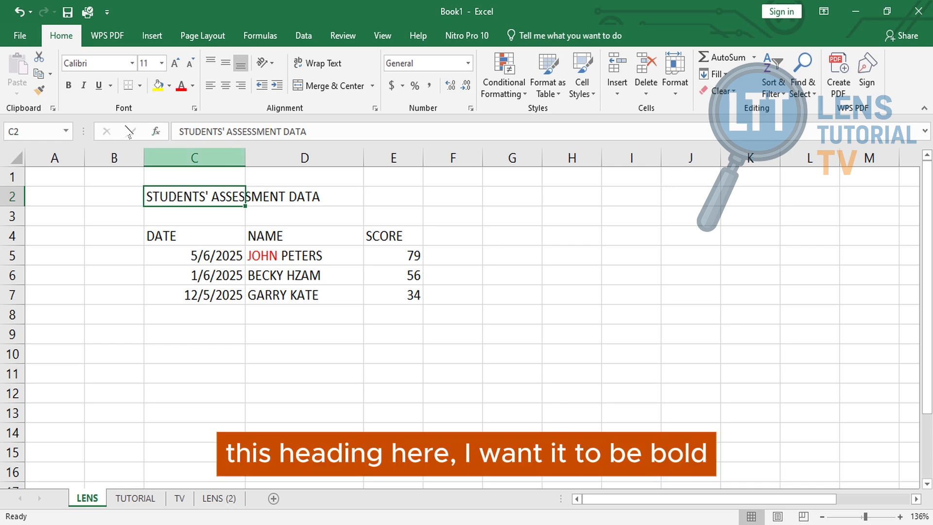
pyautogui.click(69, 86)
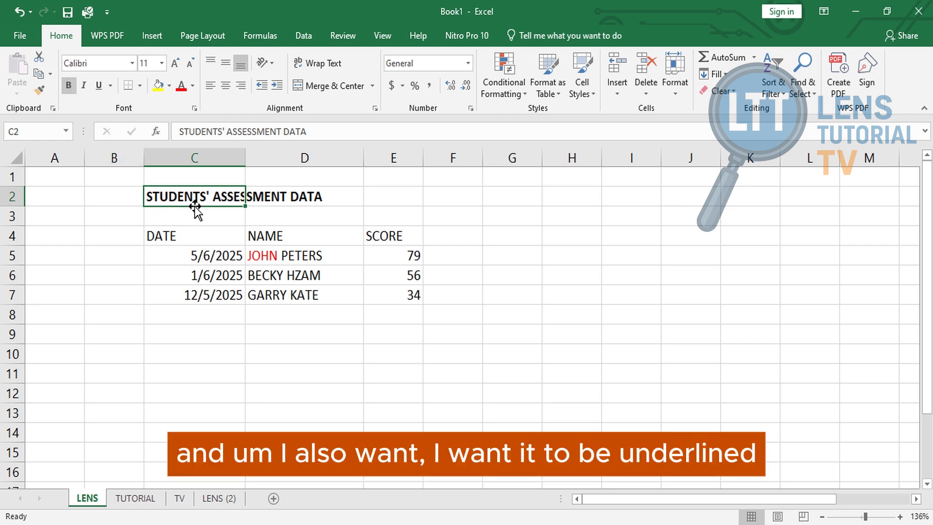
pyautogui.click(99, 86)
pyautogui.click(265, 236)
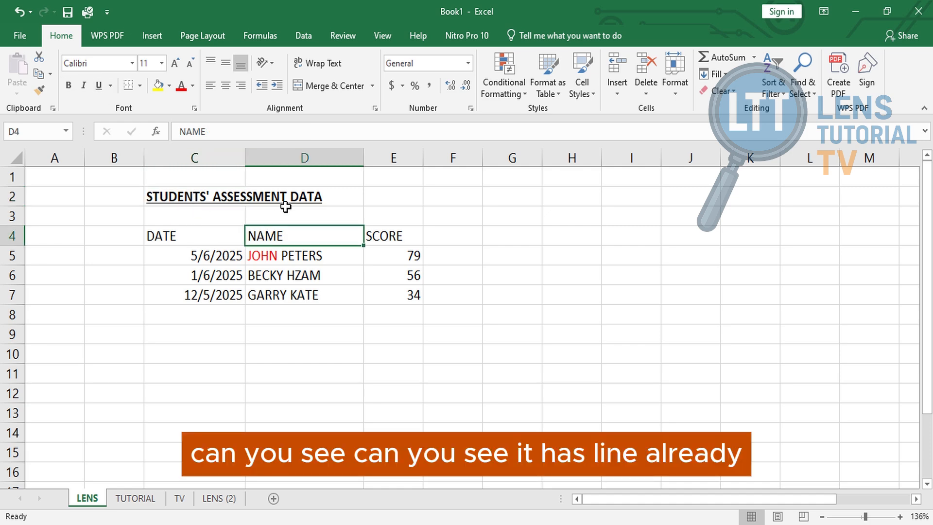
pyautogui.click(295, 199)
pyautogui.click(190, 197)
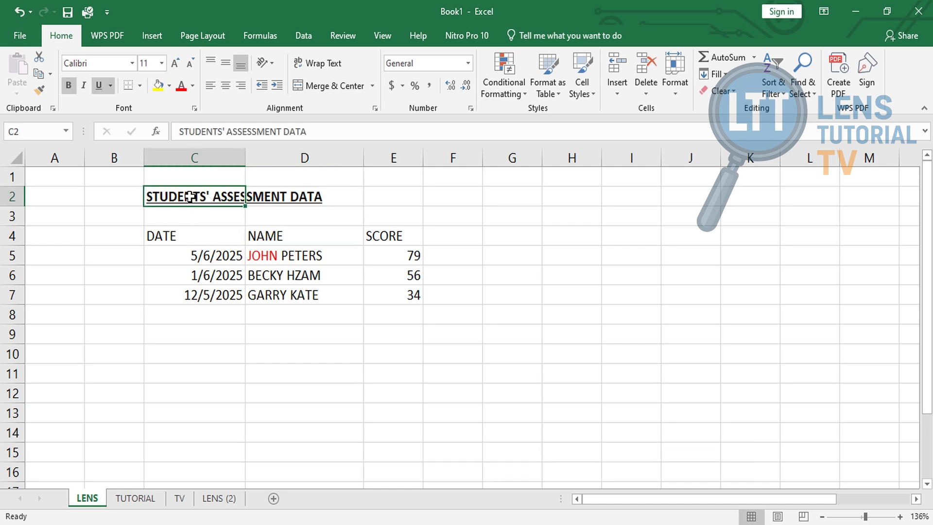
pyautogui.click(84, 89)
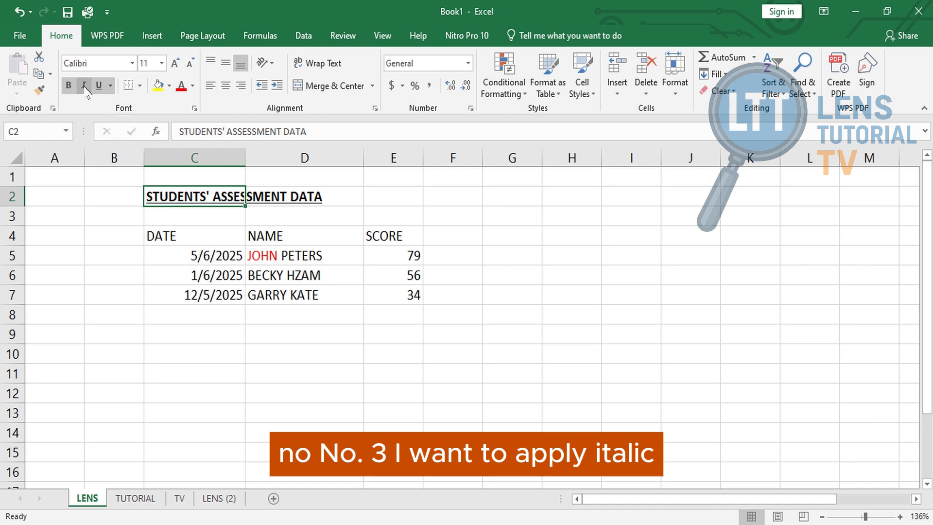
pyautogui.click(257, 238)
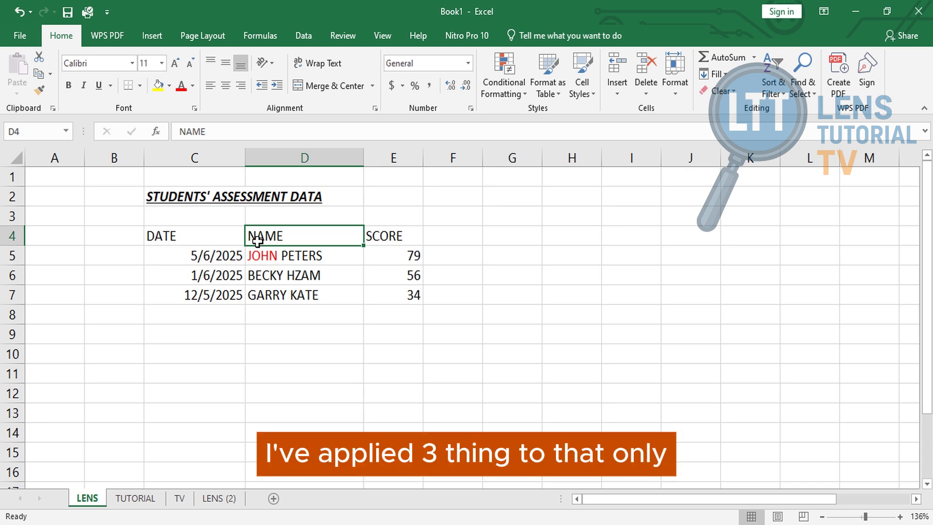
# - Bold the DATE, NAME and SCORE headings in row 4 one cell at a time
pyautogui.click(169, 233)
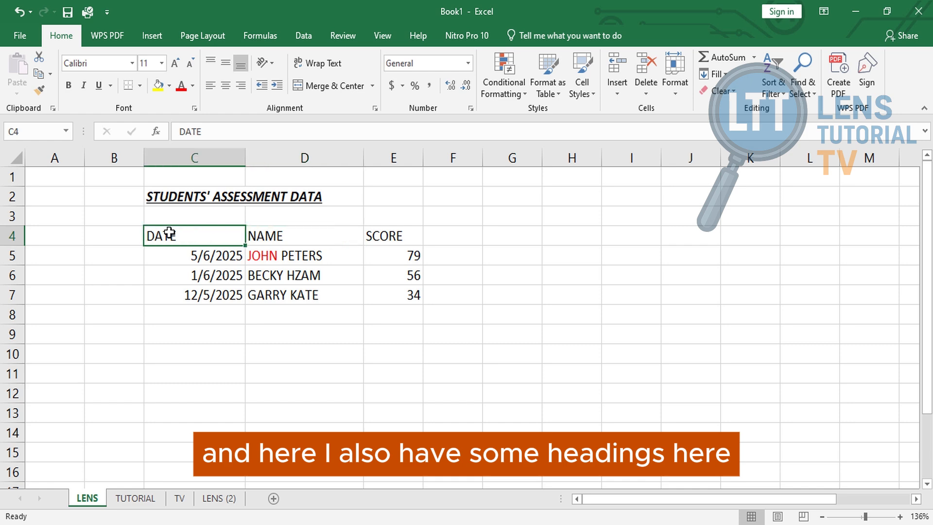
pyautogui.click(202, 273)
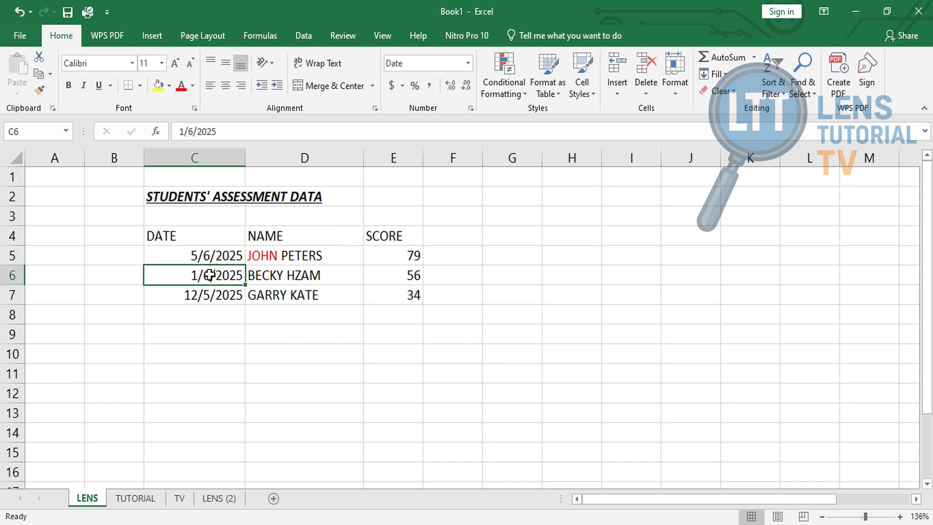
pyautogui.click(193, 236)
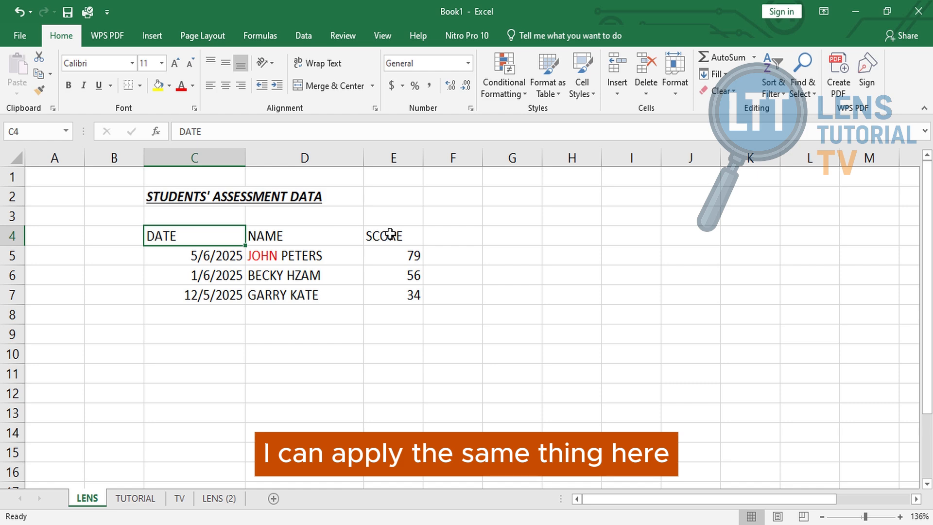
pyautogui.click(69, 85)
pyautogui.click(268, 235)
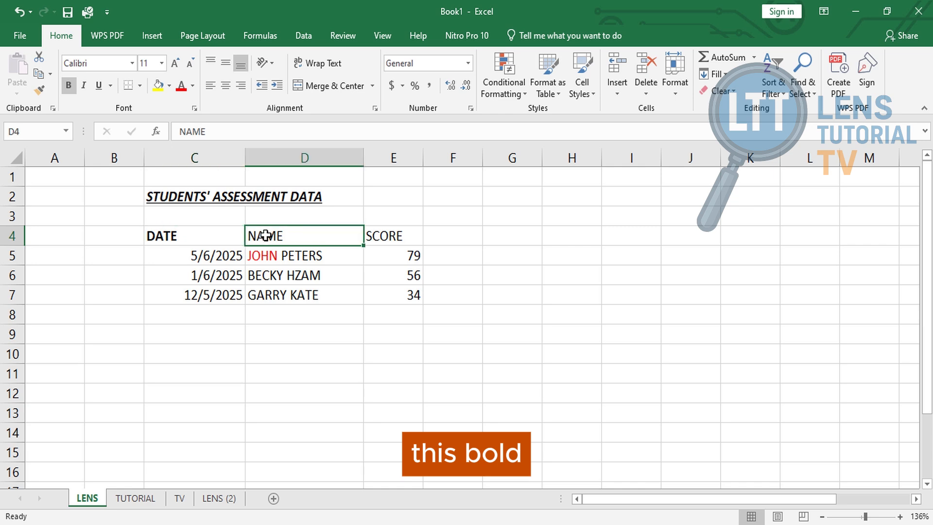
pyautogui.click(70, 88)
pyautogui.click(402, 235)
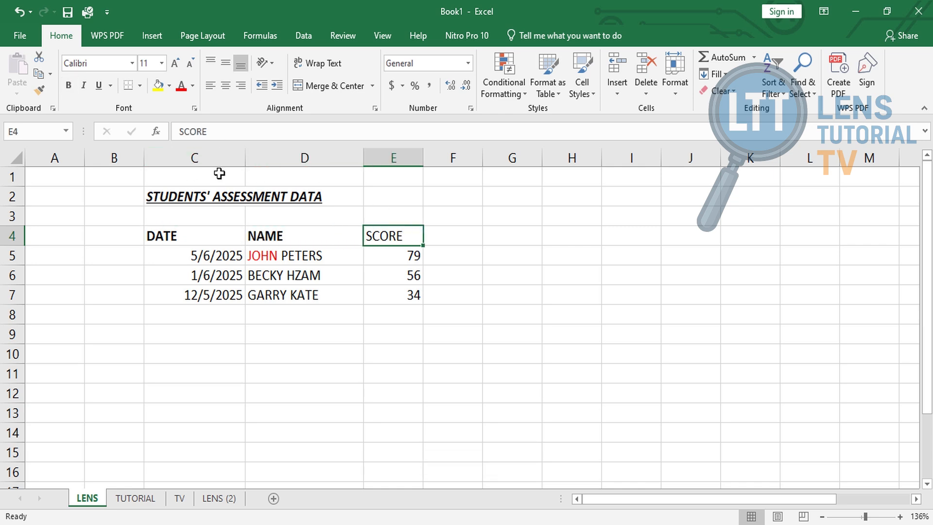
pyautogui.click(69, 87)
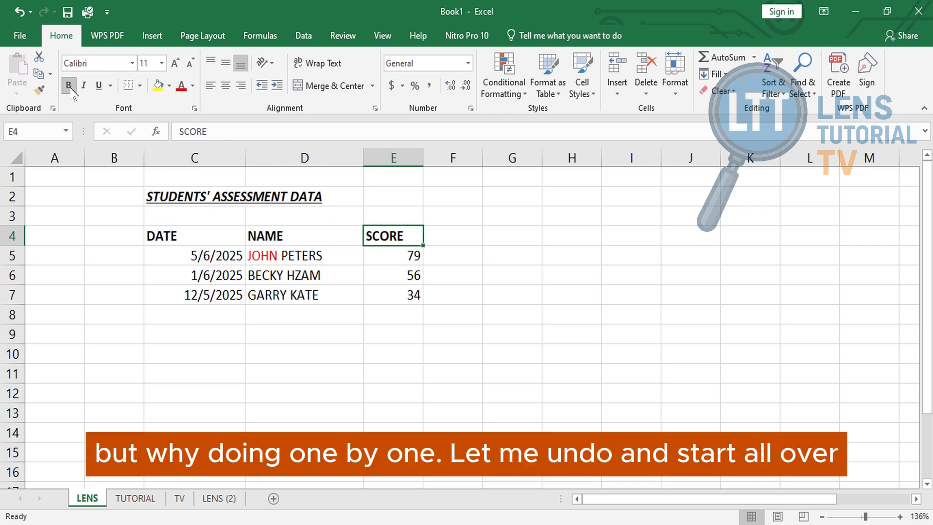
# - Undo the three separate bold changes on the row 4 headings
pyautogui.click(18, 12)
pyautogui.click(17, 11)
pyautogui.click(17, 12)
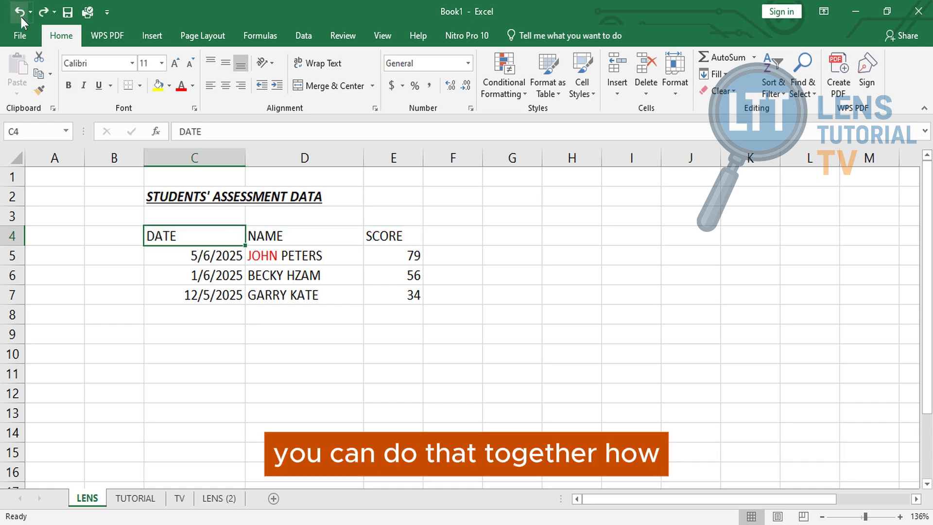
# - Bold the DATE, NAME and SCORE headings in C4:E4 together as one selection
pyautogui.click(202, 314)
pyautogui.moveTo(166, 238); pyautogui.dragTo(395, 233)
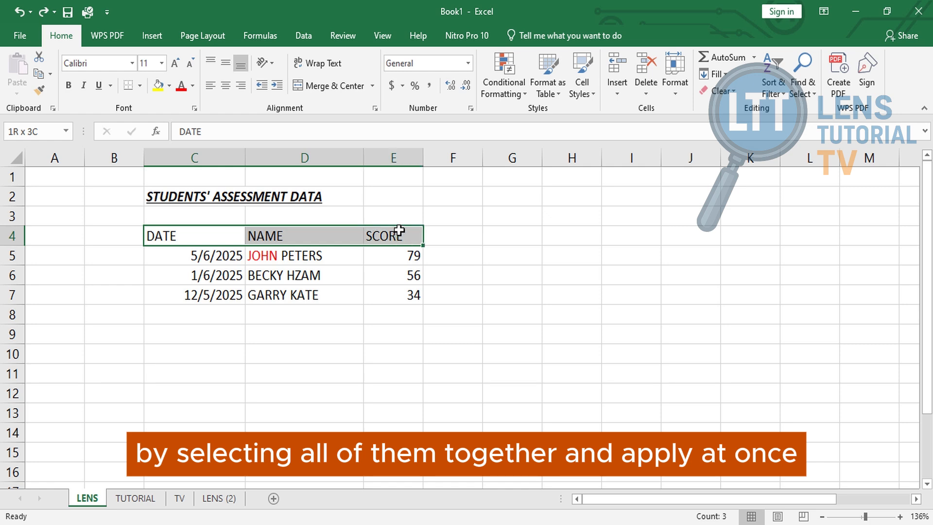
pyautogui.click(69, 86)
pyautogui.click(275, 369)
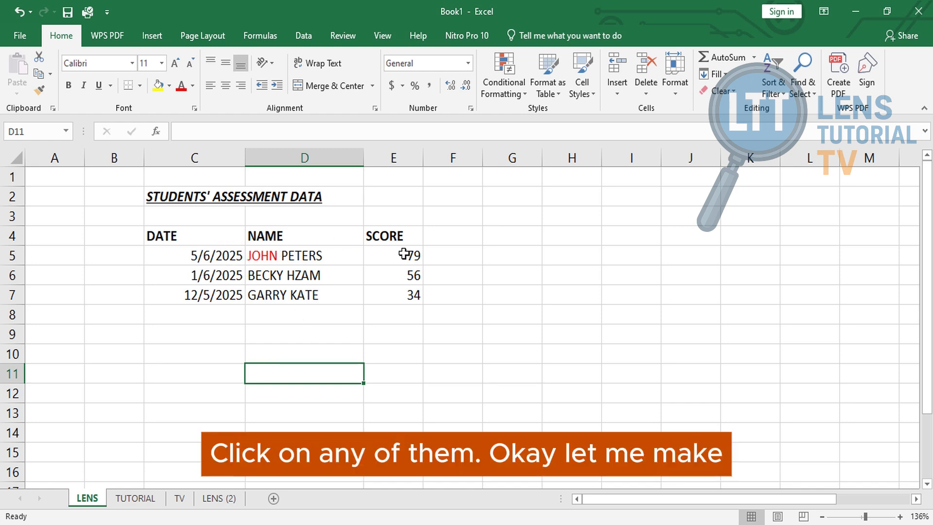
# - Set the font size of the title in cell C2 to 26
pyautogui.click(173, 196)
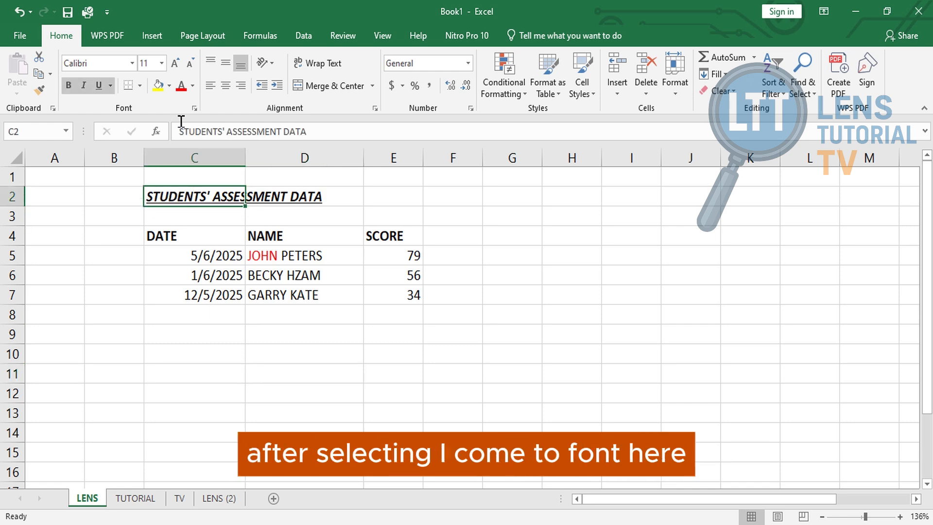
pyautogui.click(163, 63)
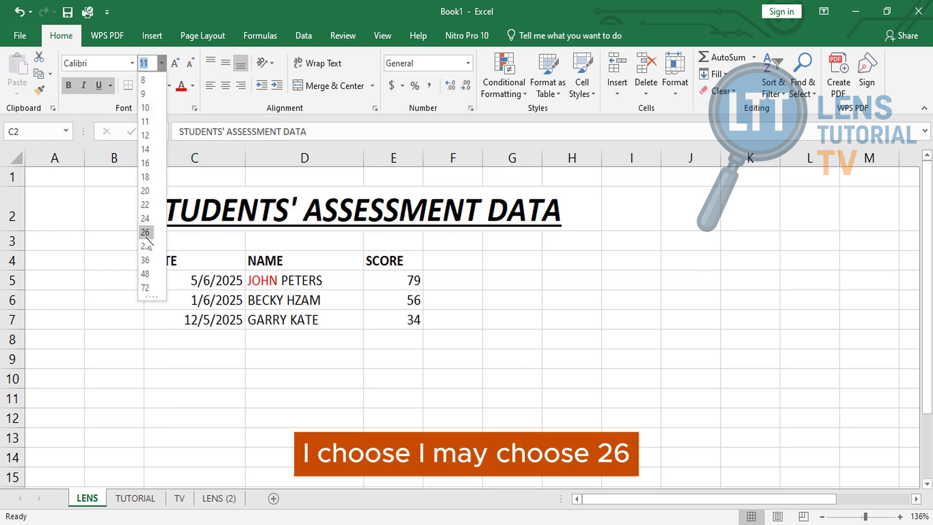
pyautogui.click(145, 232)
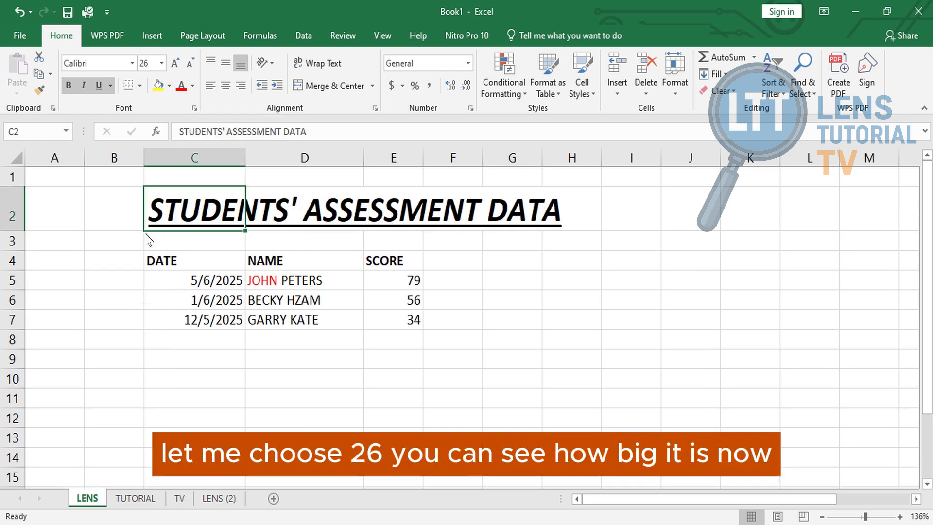
pyautogui.click(197, 379)
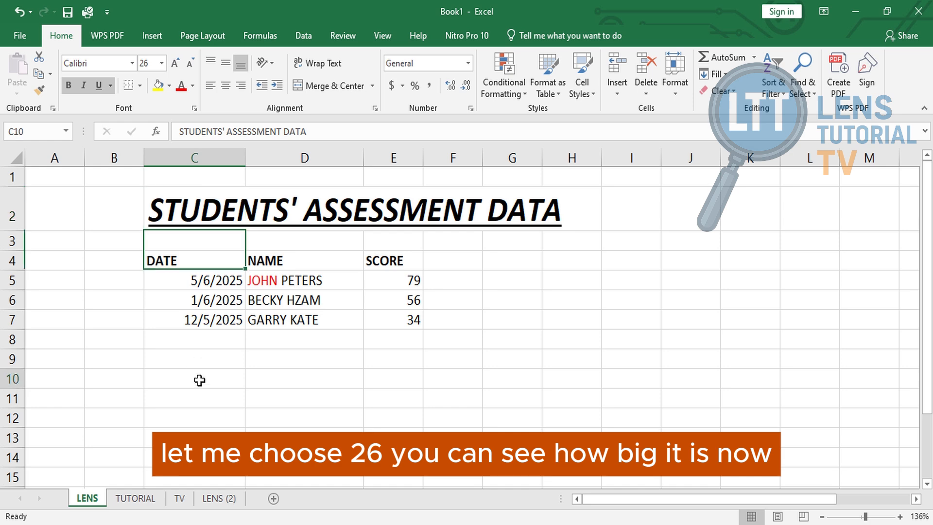
# - Change the font of the title in cell C2 to Algerian
pyautogui.click(214, 206)
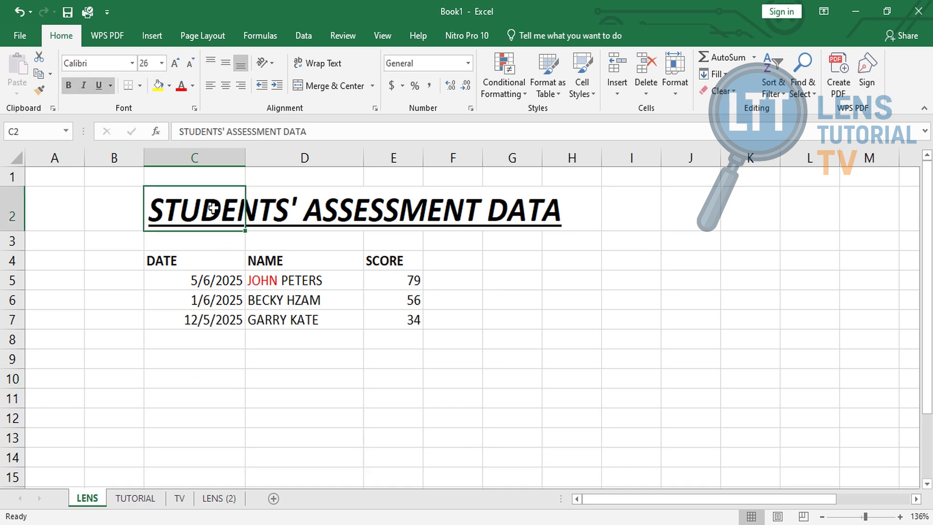
pyautogui.click(133, 63)
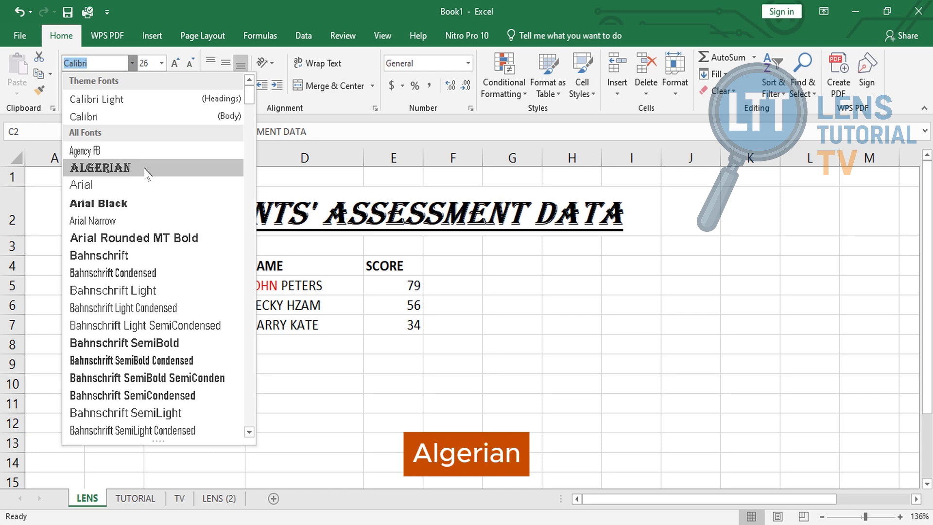
pyautogui.click(145, 169)
pyautogui.click(234, 389)
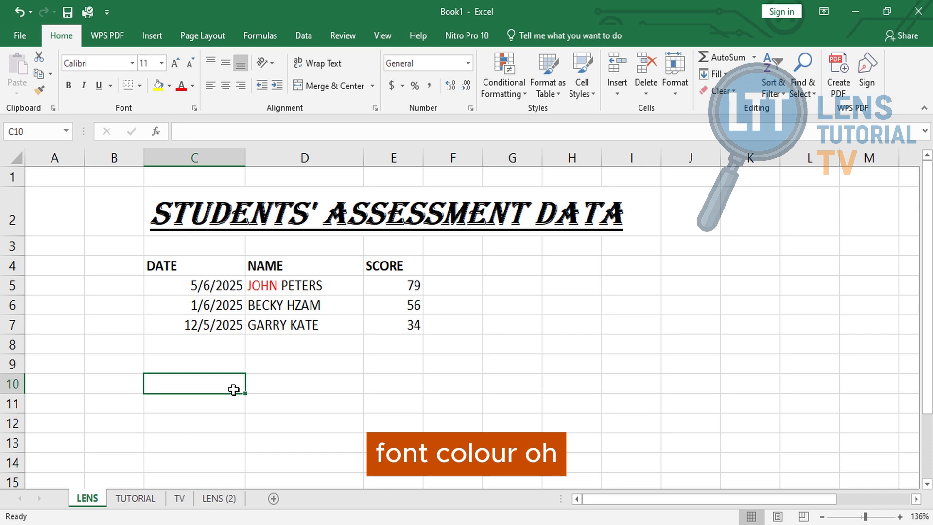
# - Set the font color of the title in cell C2 to a dark blue theme color
pyautogui.click(176, 202)
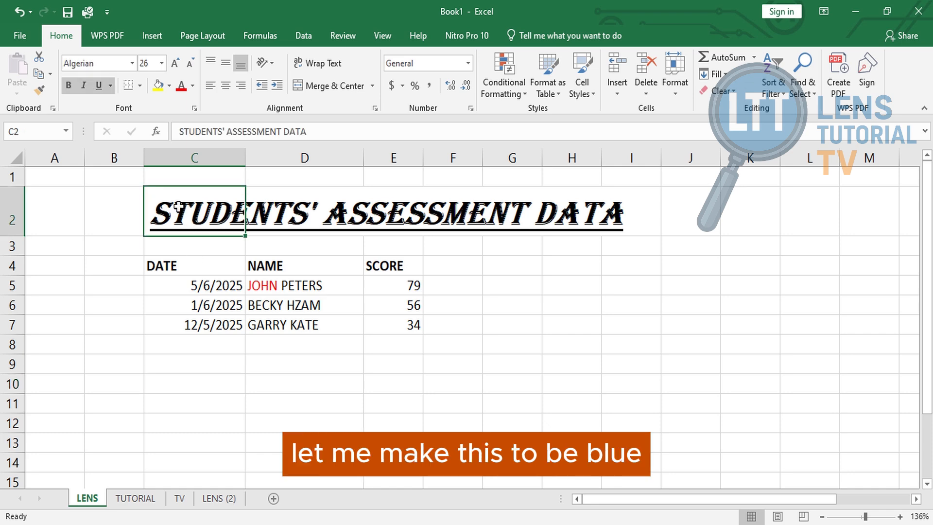
pyautogui.click(193, 87)
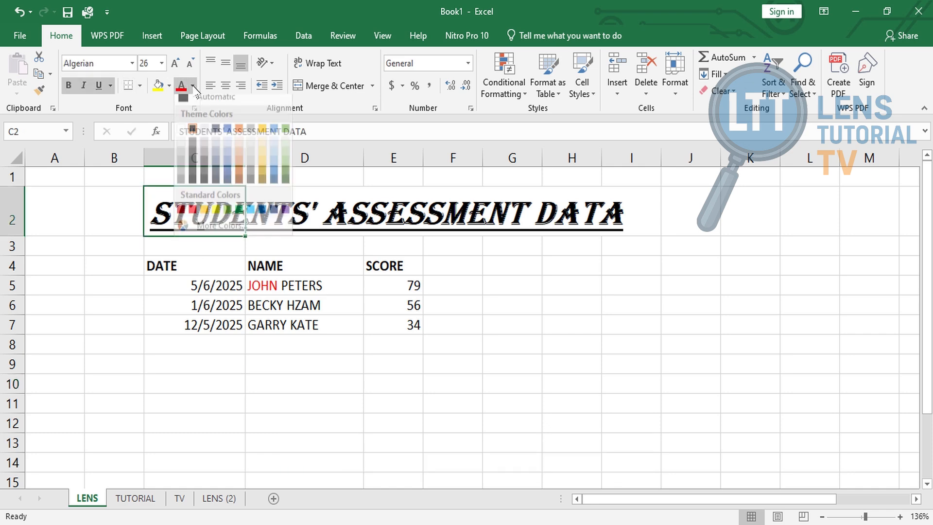
pyautogui.click(228, 179)
pyautogui.click(322, 417)
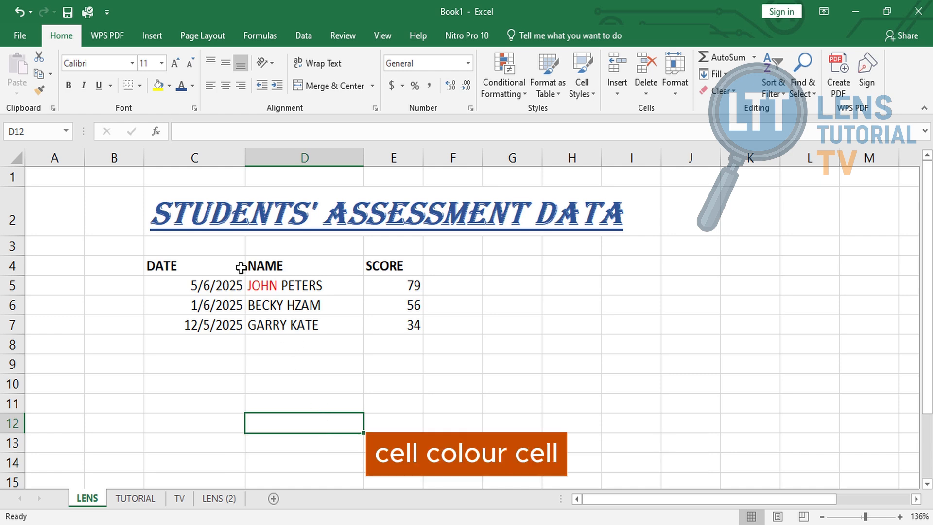
# - Fill the title cell C2 with a light green theme color
pyautogui.click(196, 214)
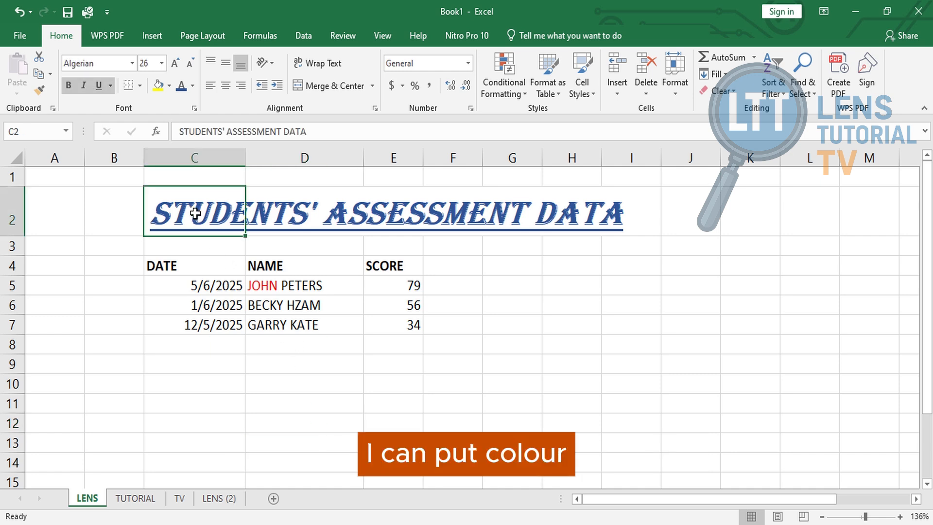
pyautogui.click(169, 86)
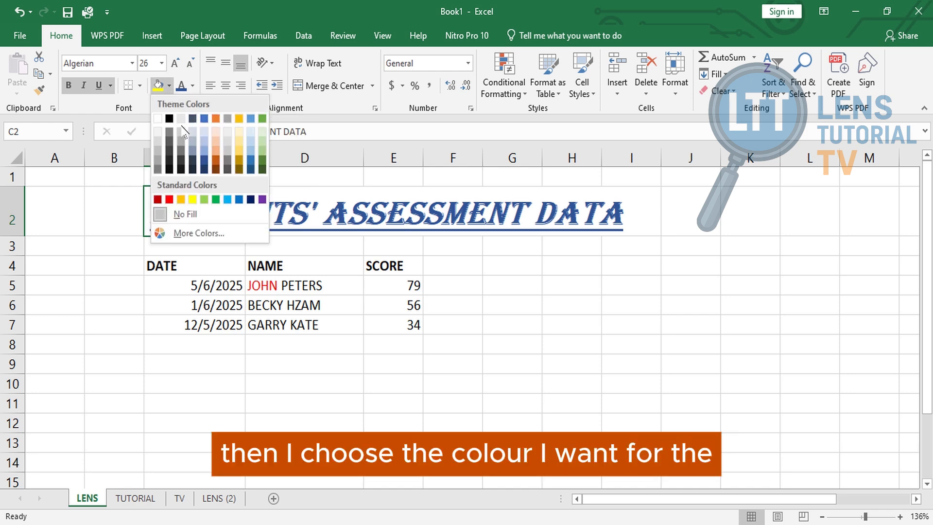
pyautogui.click(262, 140)
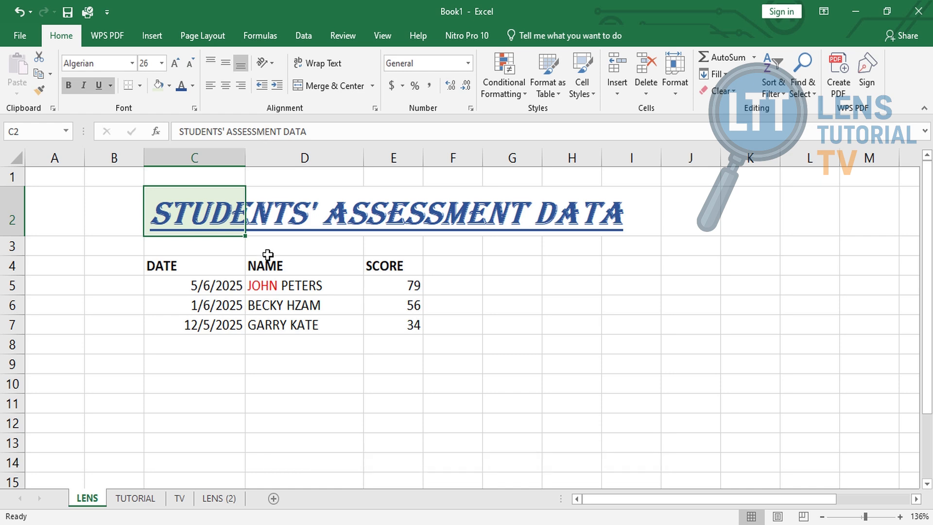
pyautogui.click(278, 363)
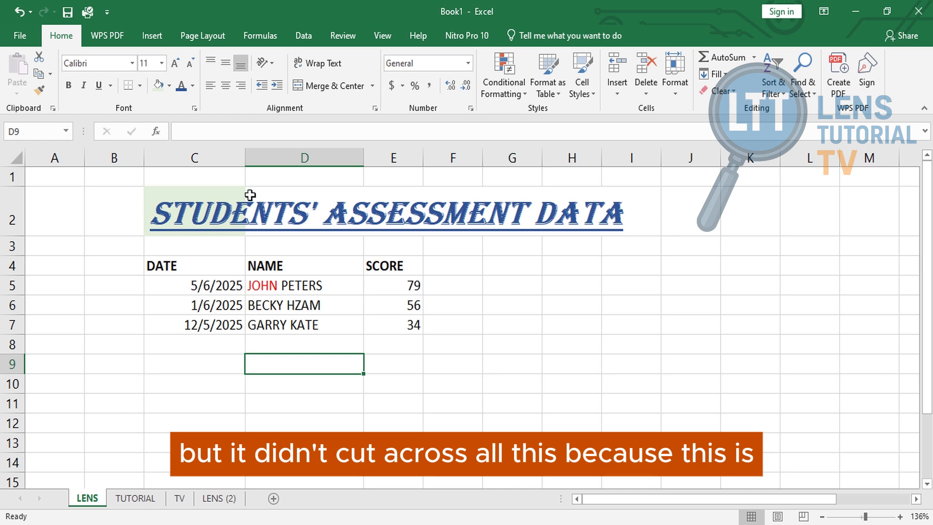
# - Examine cells C2 through H2 one by one to see which of them actually holds the title text
pyautogui.click(193, 207)
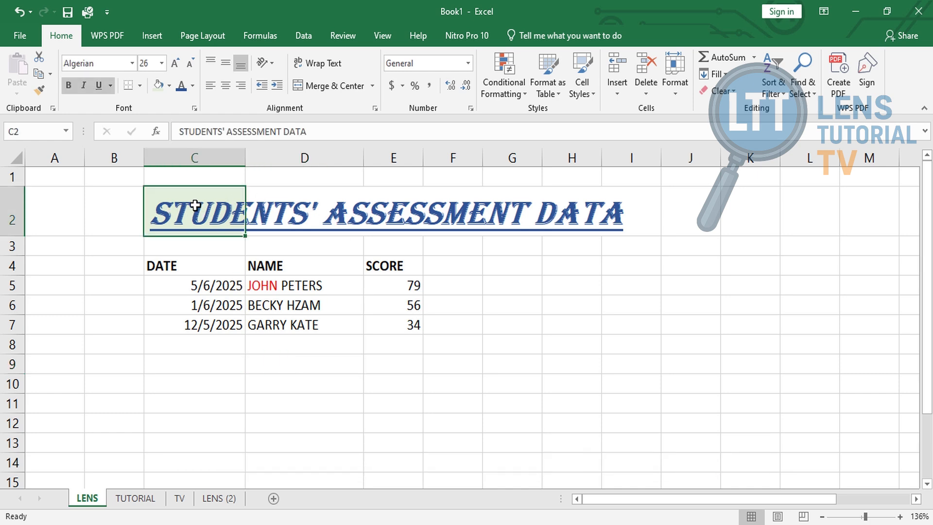
pyautogui.click(296, 218)
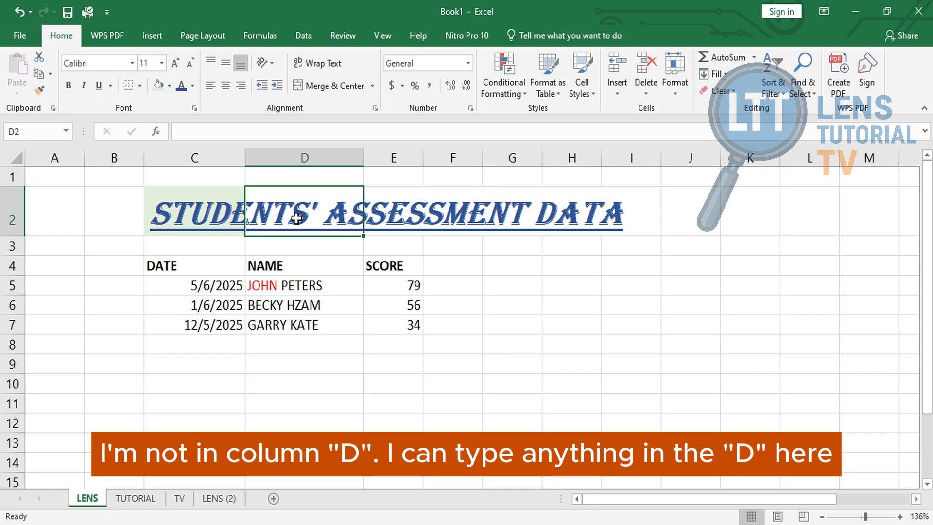
pyautogui.click(412, 213)
pyautogui.click(477, 217)
pyautogui.click(531, 221)
pyautogui.click(575, 214)
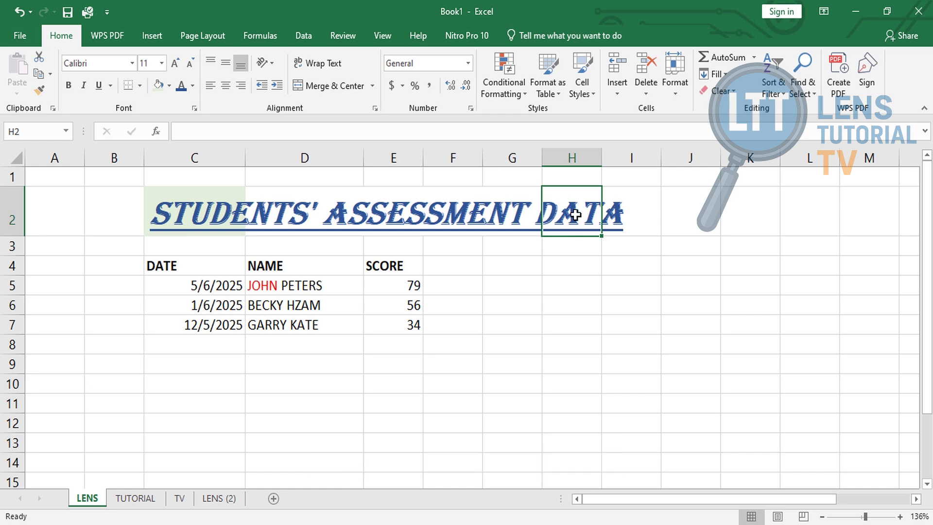
# - Try merging and centering the title over the range C2:I2 with the Merge & Center option
pyautogui.click(195, 217)
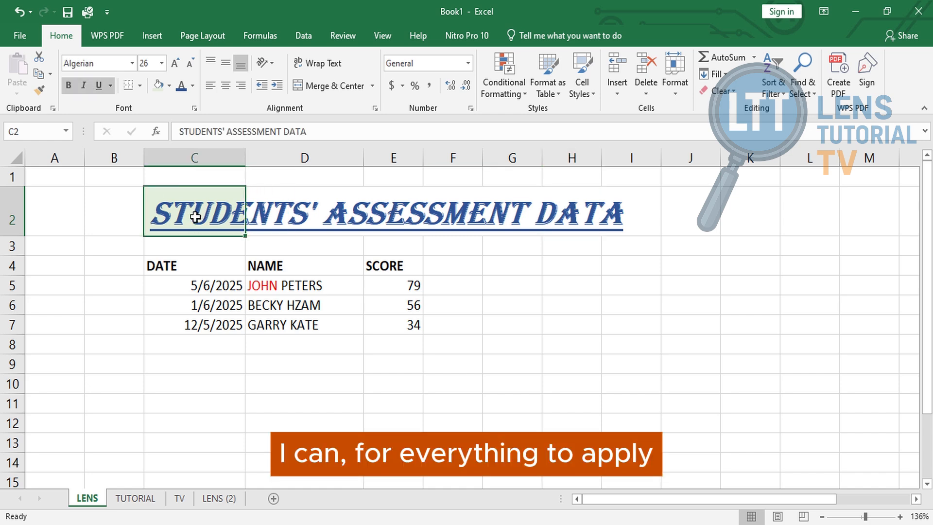
pyautogui.moveTo(193, 216)
pyautogui.mouseDown()
pyautogui.moveTo(534, 204)
pyautogui.moveTo(202, 216)
pyautogui.mouseUp()
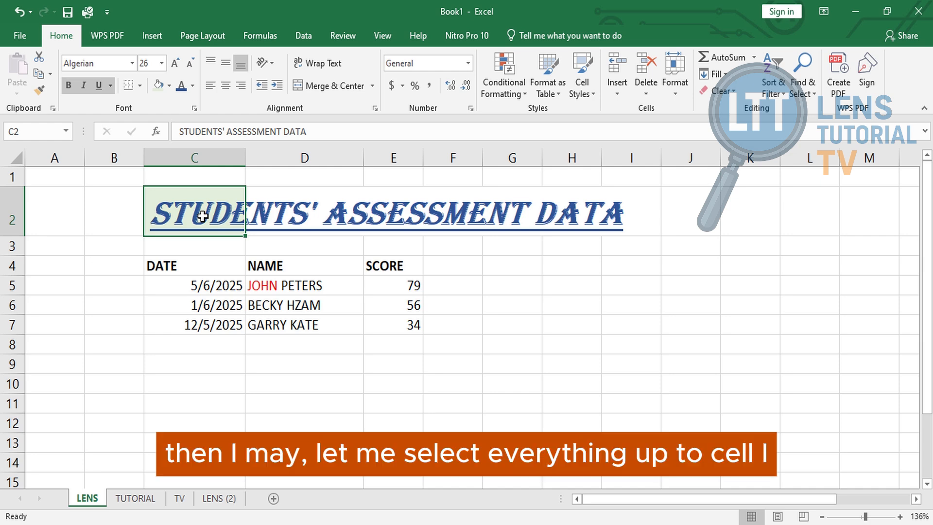
pyautogui.moveTo(203, 215); pyautogui.dragTo(617, 215)
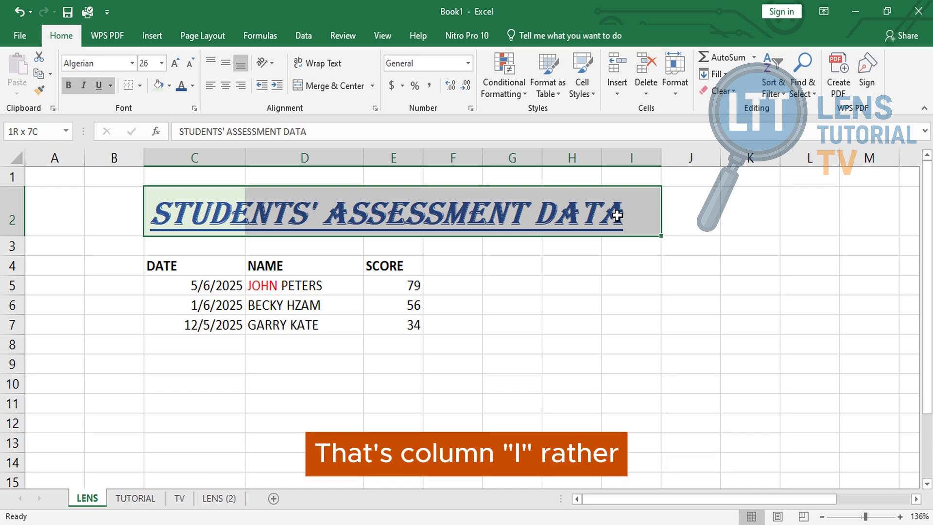
pyautogui.moveTo(617, 215); pyautogui.dragTo(617, 215)
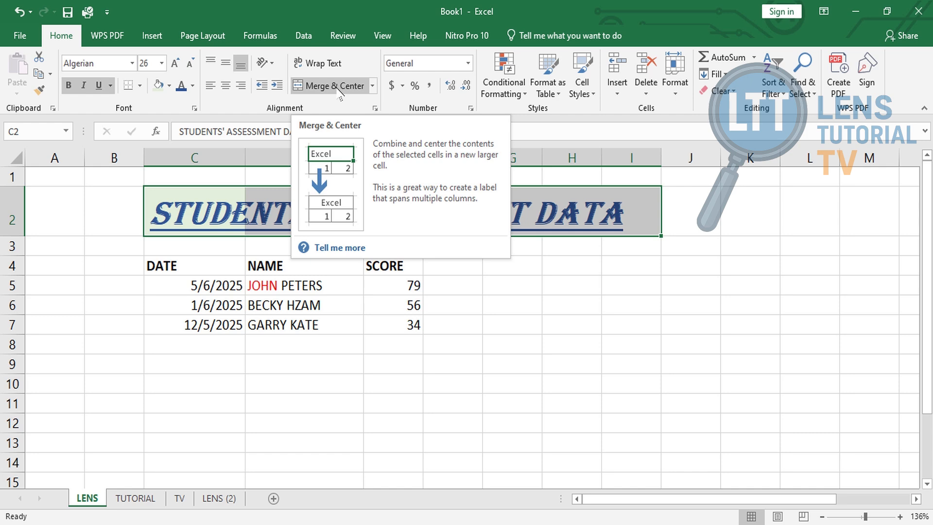
pyautogui.click(372, 87)
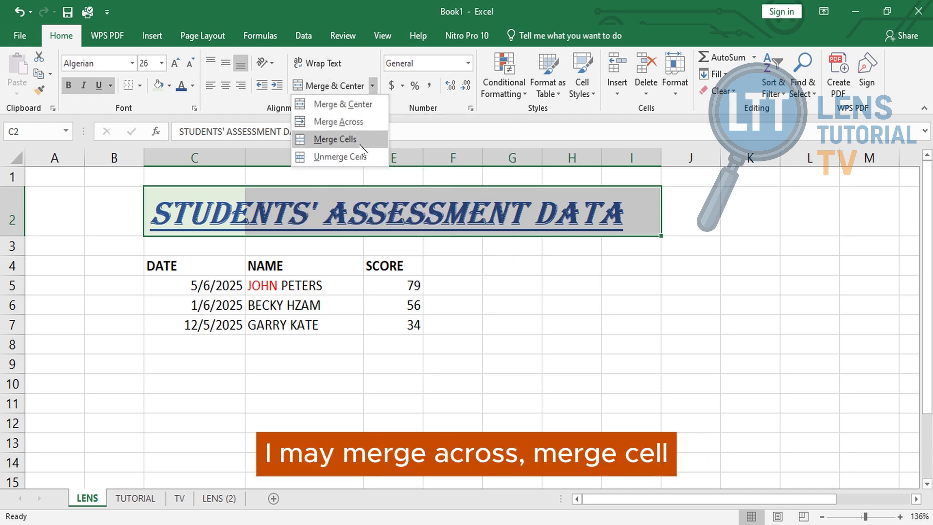
pyautogui.click(368, 106)
pyautogui.click(447, 336)
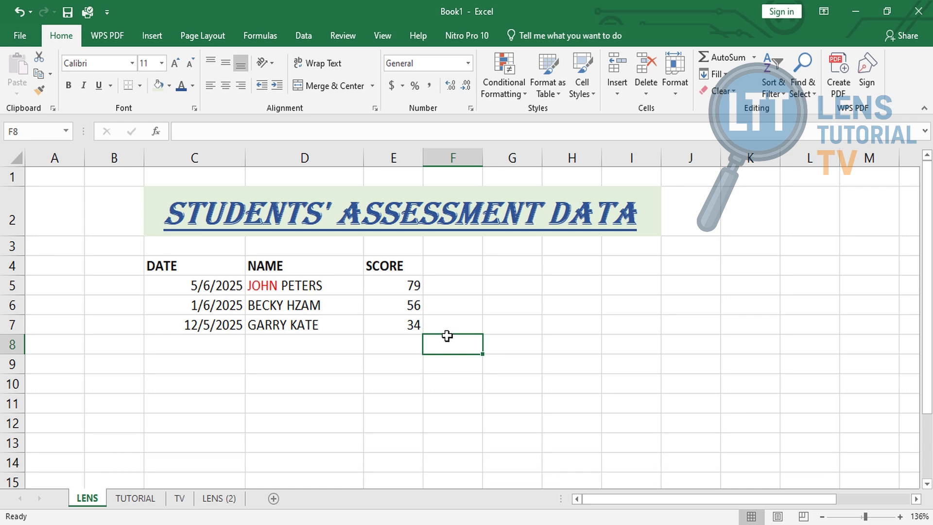
# - Check the extent of the merged title cell and undo the merge
pyautogui.click(276, 204)
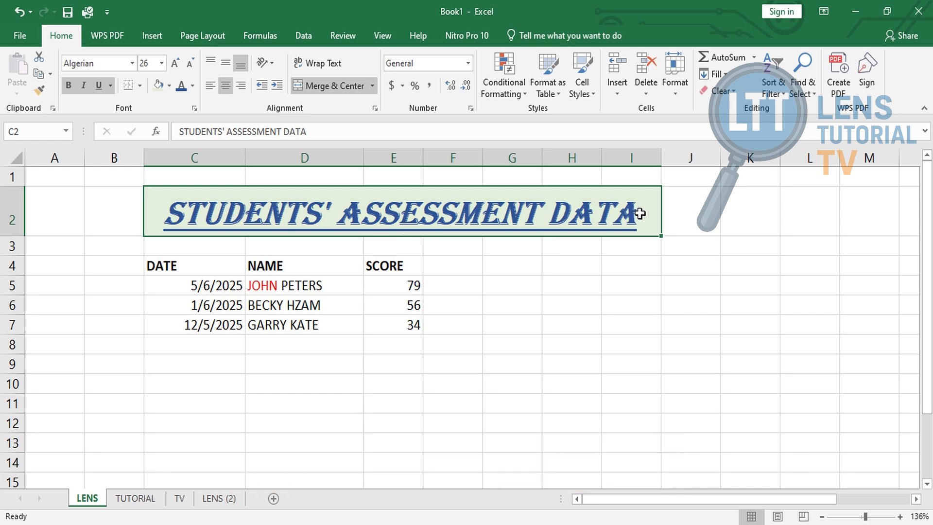
pyautogui.click(598, 290)
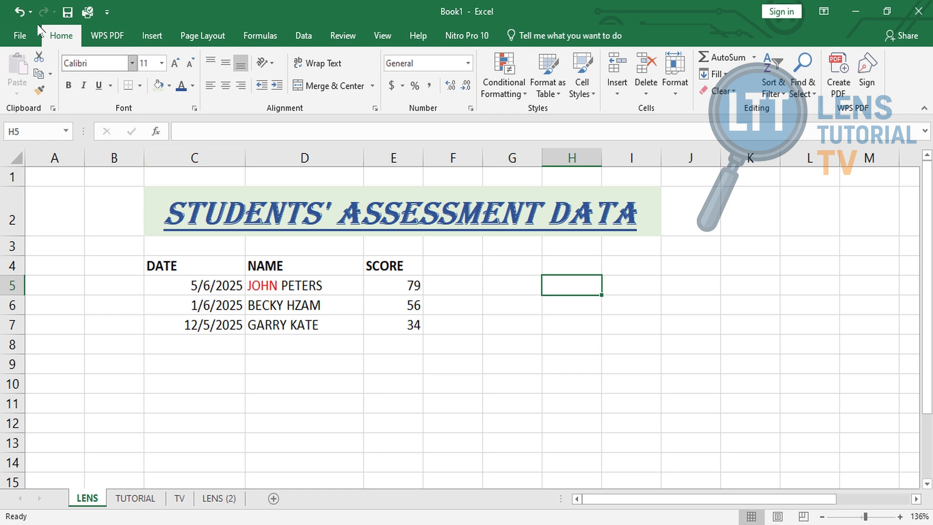
pyautogui.click(19, 12)
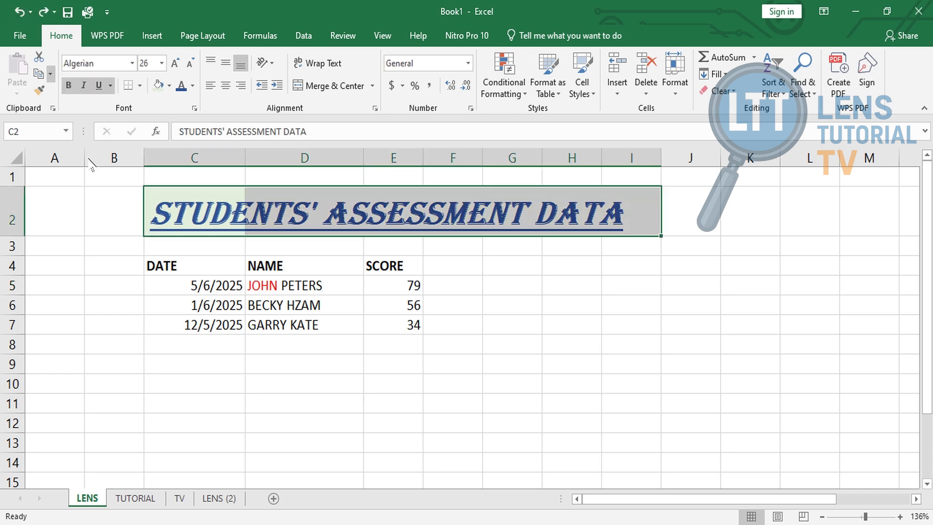
pyautogui.click(194, 324)
# - Try wrapping the title text within cell C2 and undo the wrap
pyautogui.click(203, 209)
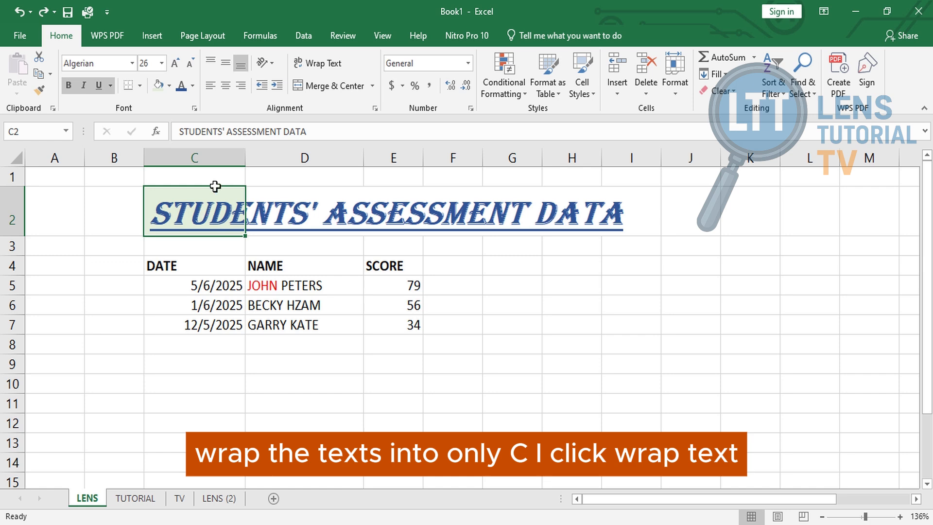
pyautogui.click(324, 67)
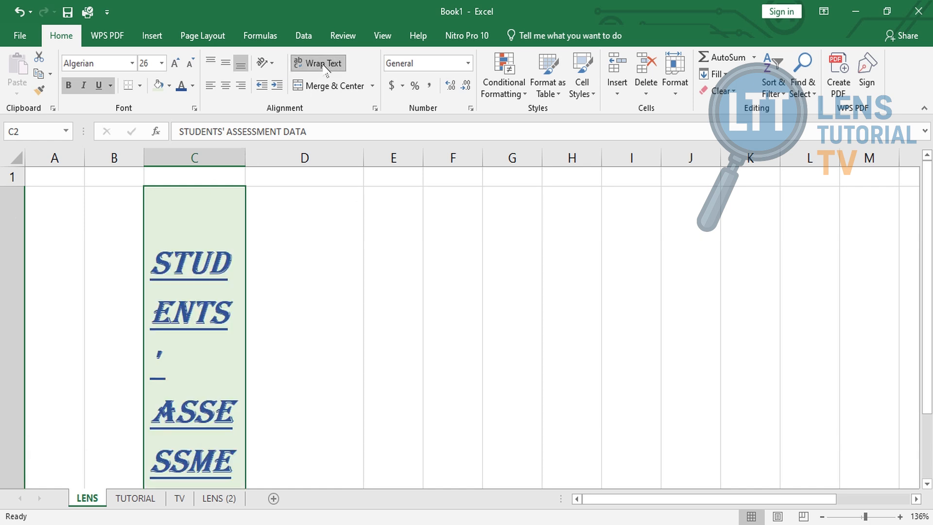
pyautogui.moveTo(926, 218); pyautogui.dragTo(926, 183)
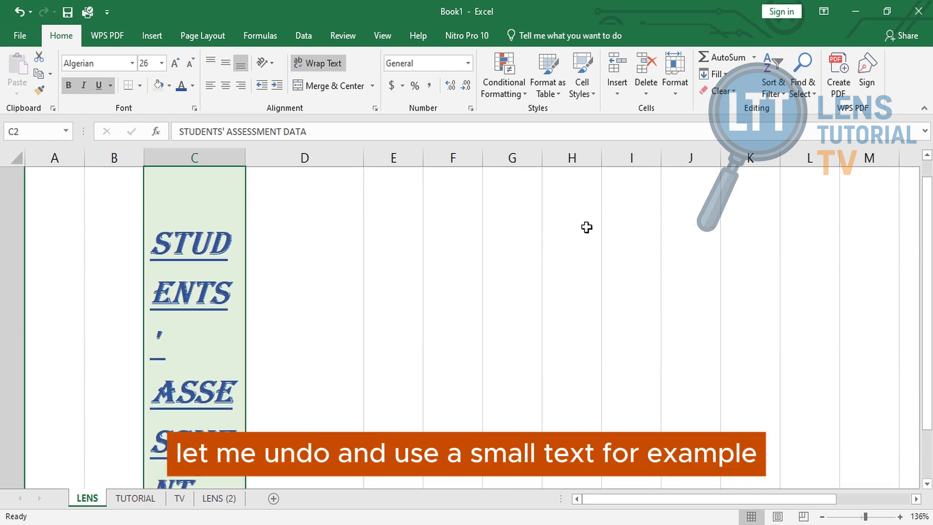
pyautogui.click(19, 12)
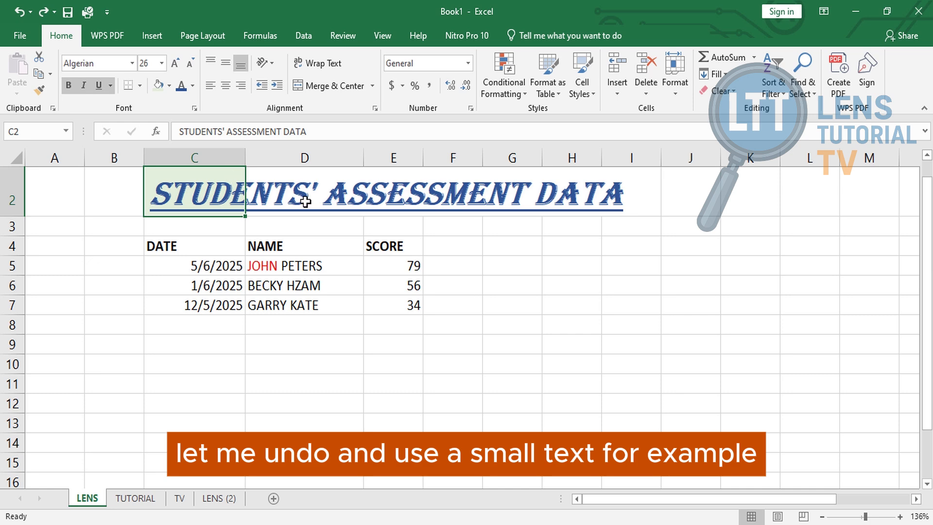
# - Merge and center the title across cells C2:I2
pyautogui.click(282, 194)
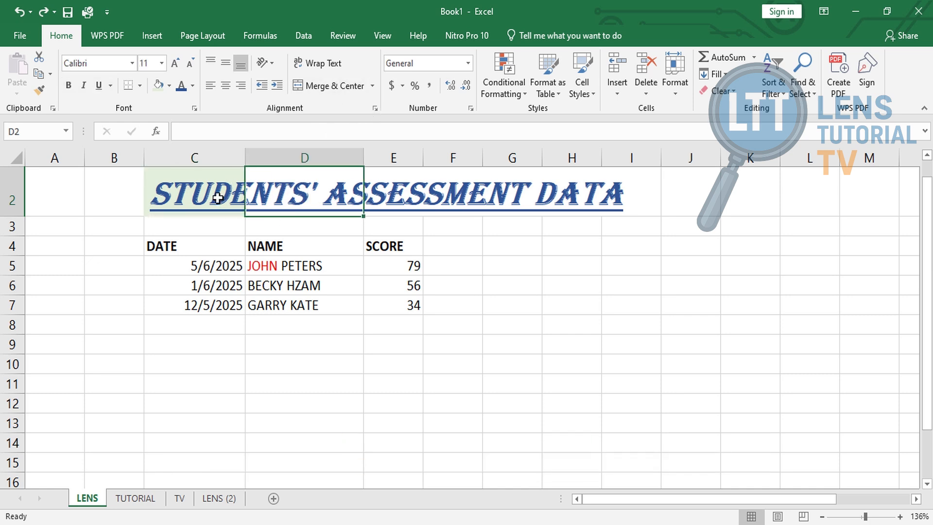
pyautogui.moveTo(217, 197); pyautogui.dragTo(633, 185)
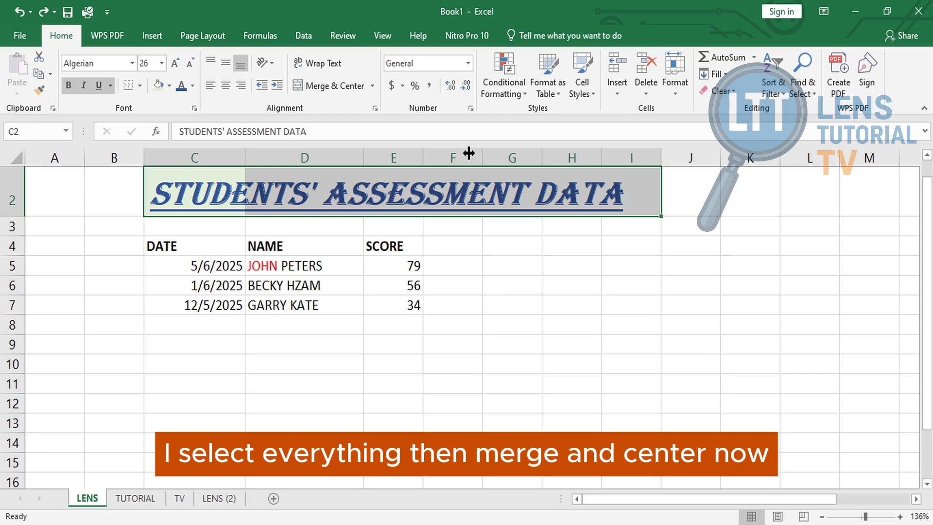
pyautogui.click(320, 86)
pyautogui.click(592, 306)
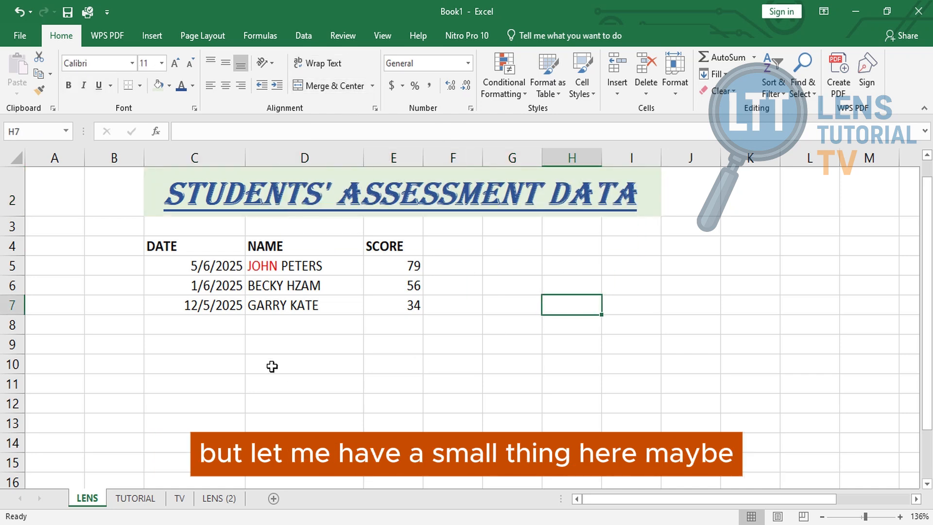
# - Add a record in row 8 with the date 6/12/2025, a longer student's full name and the score 67
pyautogui.click(318, 325)
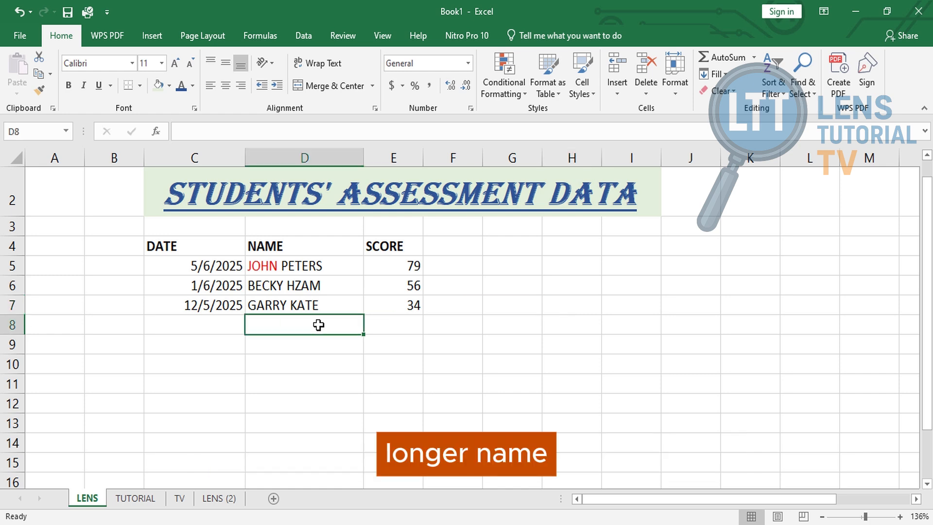
pyautogui.click(450, 406)
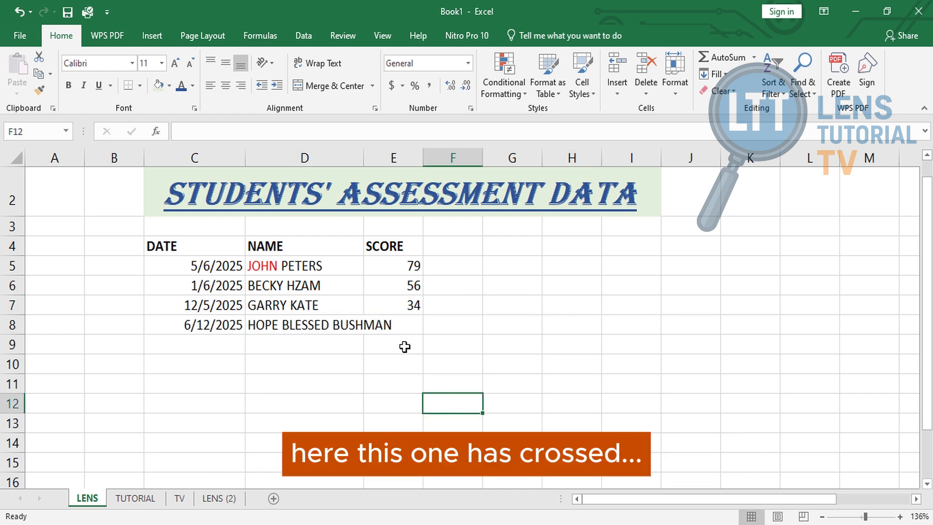
pyautogui.click(401, 325)
pyautogui.doubleClick(400, 325)
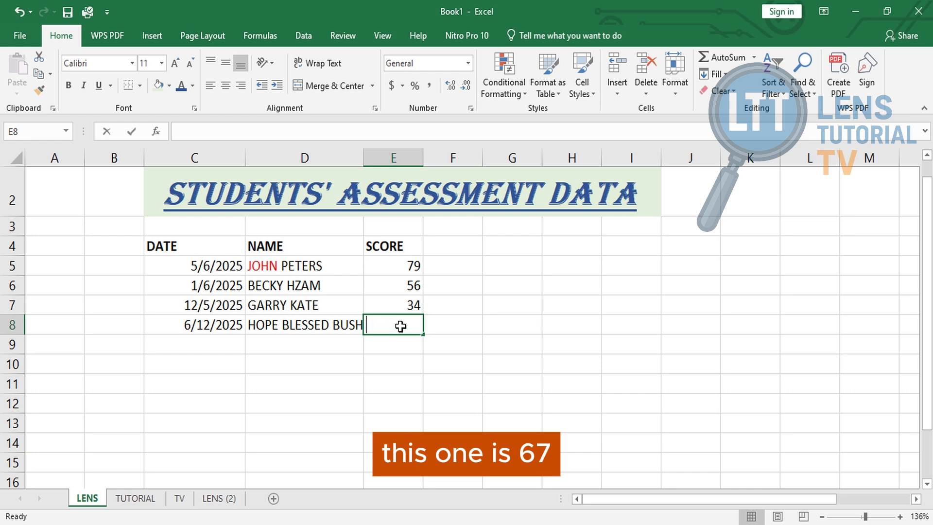
pyautogui.write('67')
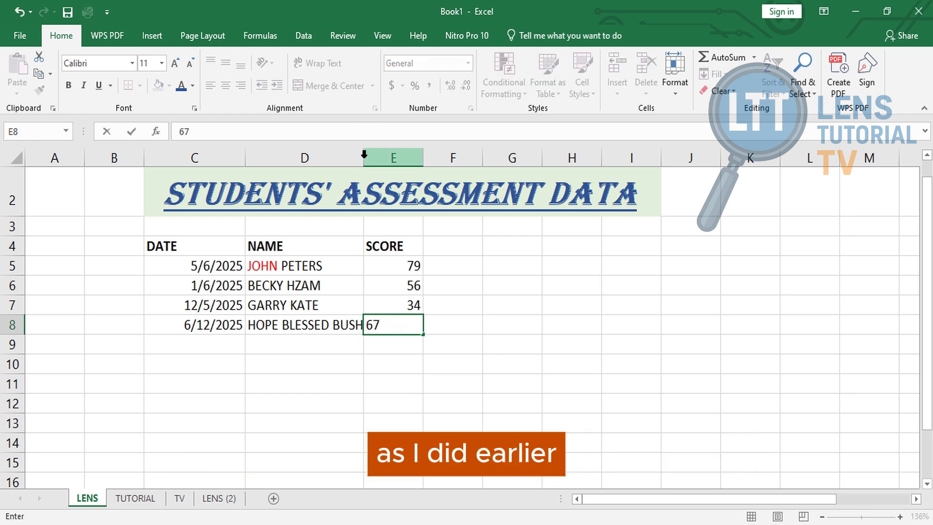
pyautogui.click(381, 326)
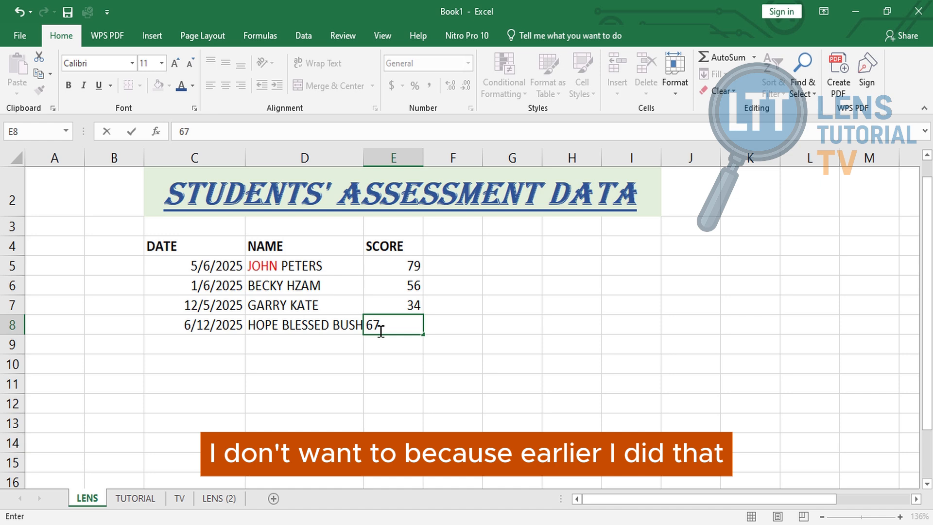
# - Narrow column D so that the long student name in D8 no longer fits its cell
pyautogui.click(362, 158)
pyautogui.moveTo(363, 157); pyautogui.dragTo(334, 156)
pyautogui.click(398, 355)
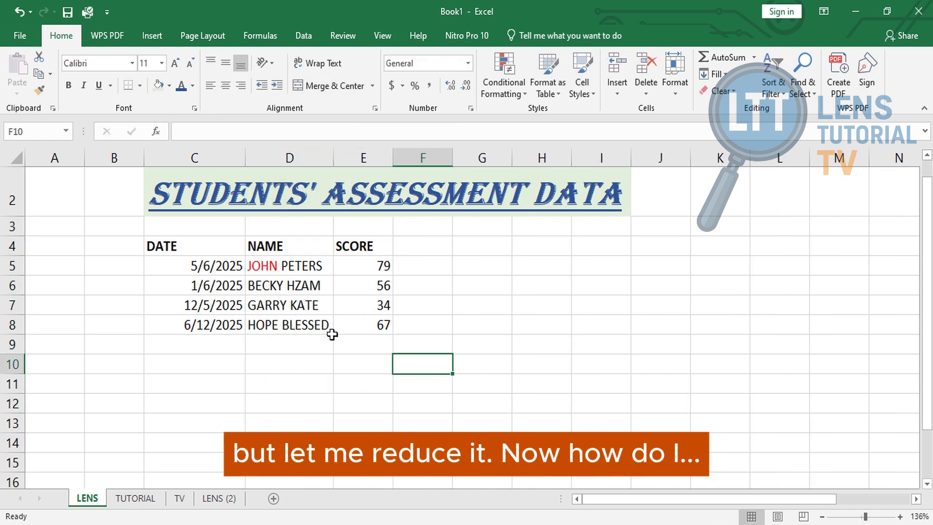
# - Widen column D slightly and wrap the long student name within cell D8
pyautogui.moveTo(334, 155); pyautogui.dragTo(346, 155)
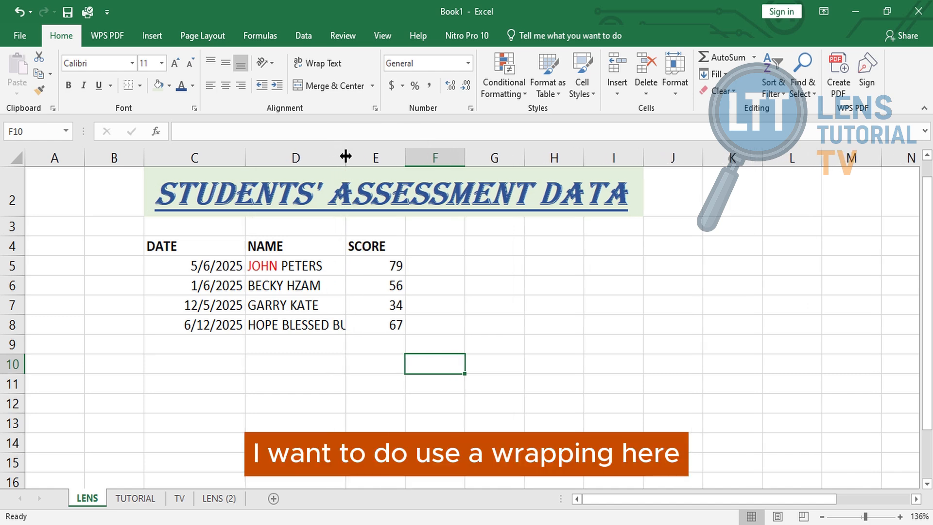
pyautogui.click(300, 324)
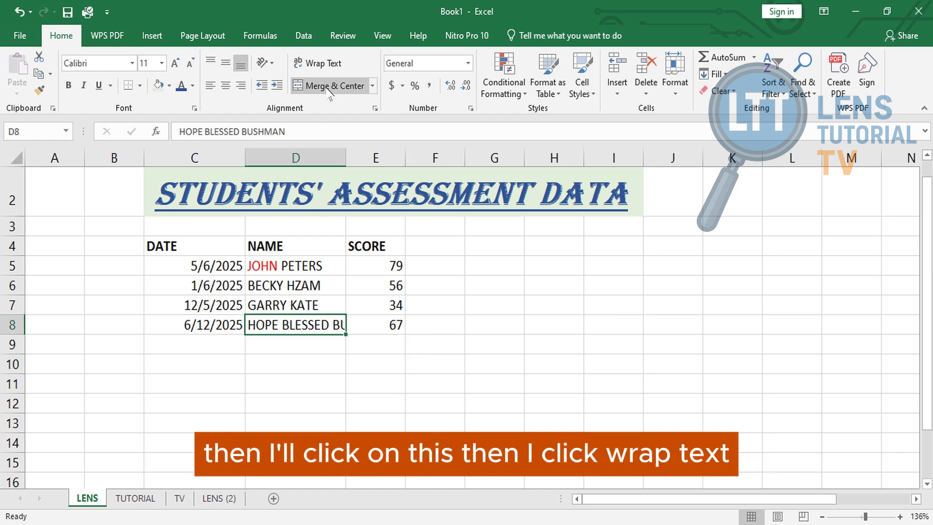
pyautogui.click(324, 65)
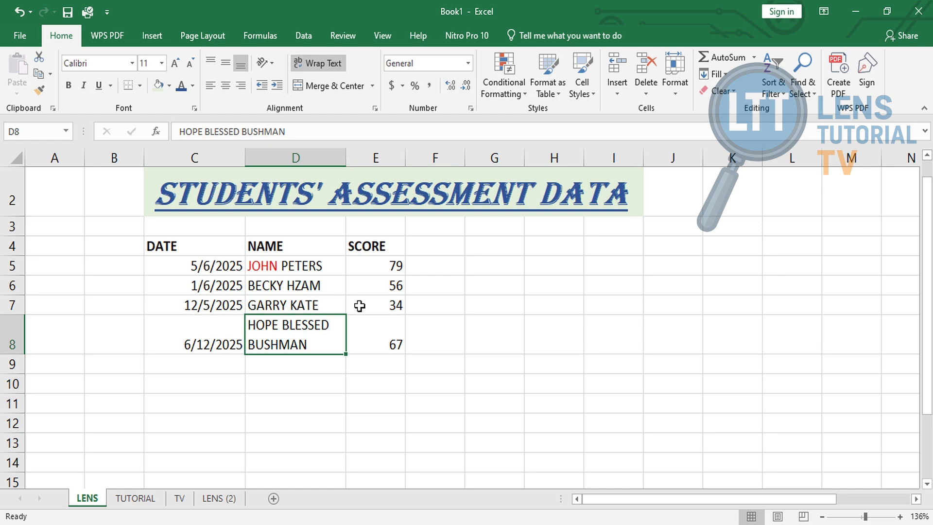
pyautogui.click(336, 422)
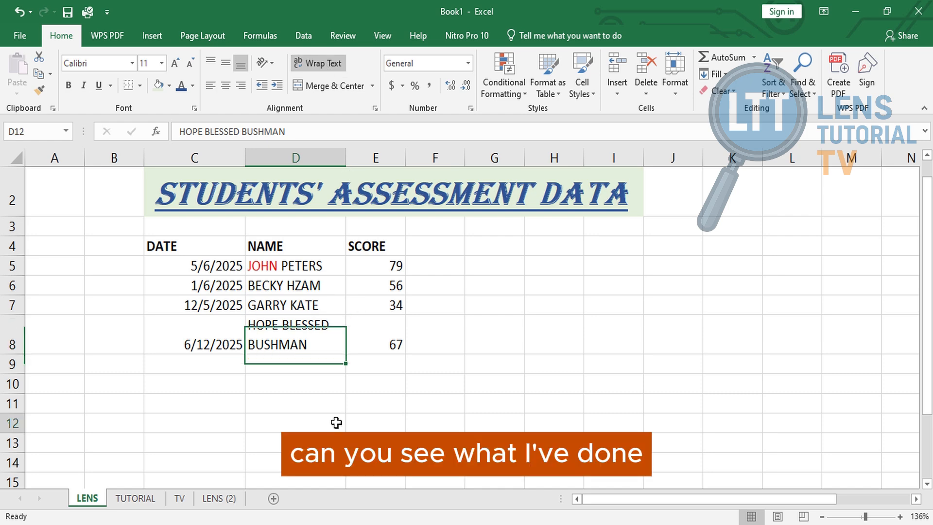
pyautogui.click(293, 339)
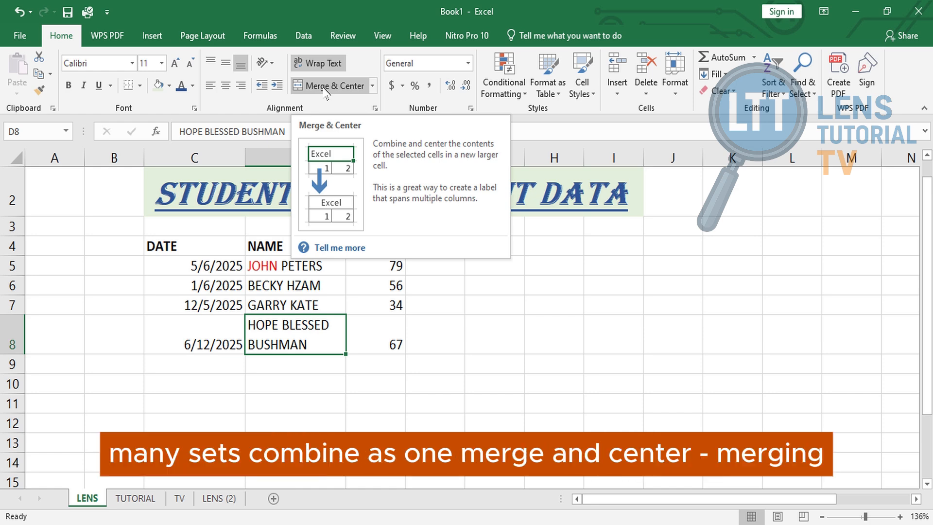
pyautogui.click(439, 384)
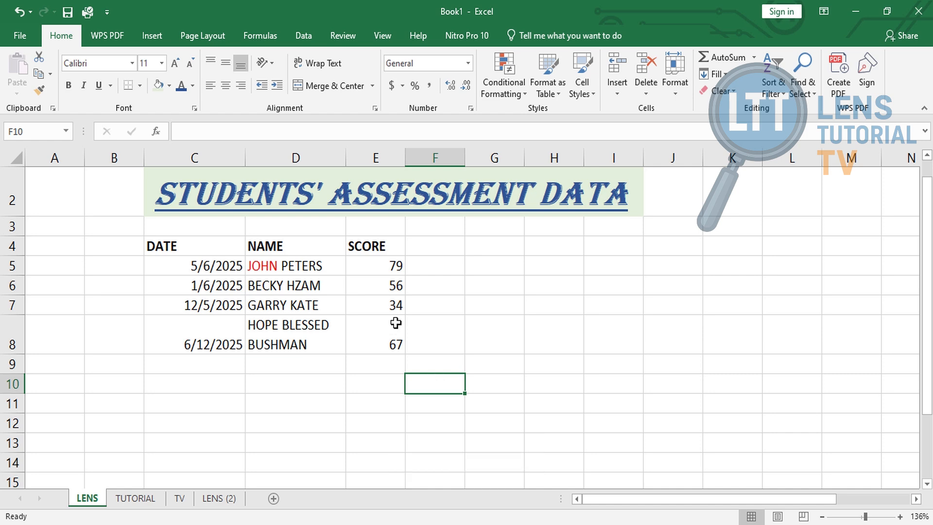
# - Try right and center alignment on the SCORE header in E4, finishing with left alignment
pyautogui.click(388, 265)
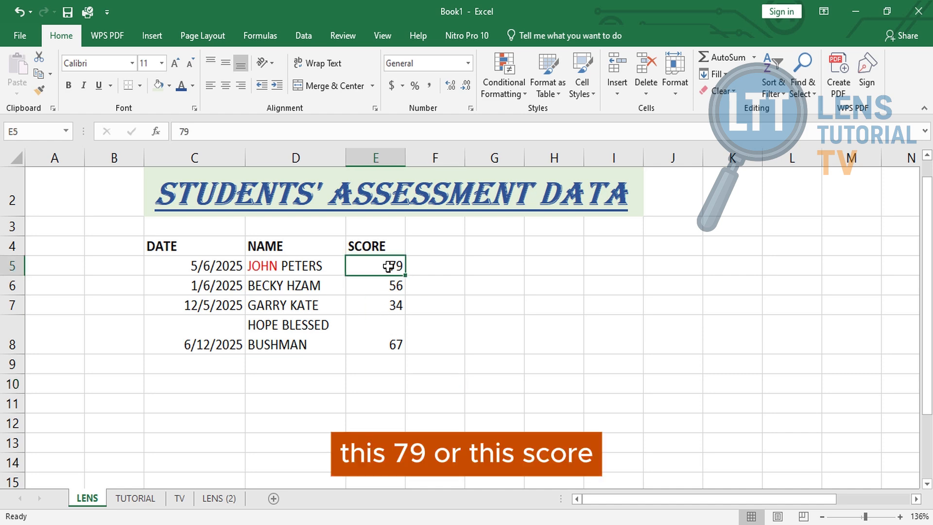
pyautogui.click(377, 247)
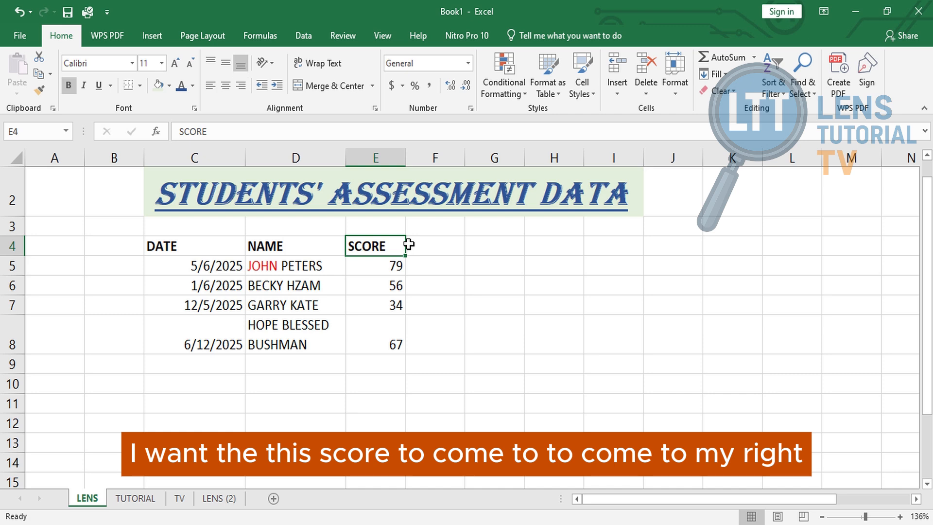
pyautogui.click(242, 86)
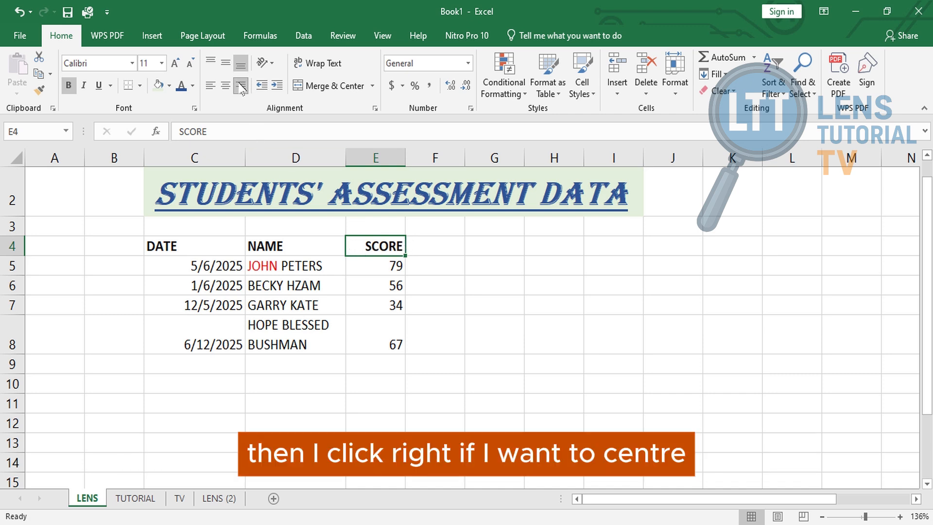
pyautogui.click(226, 86)
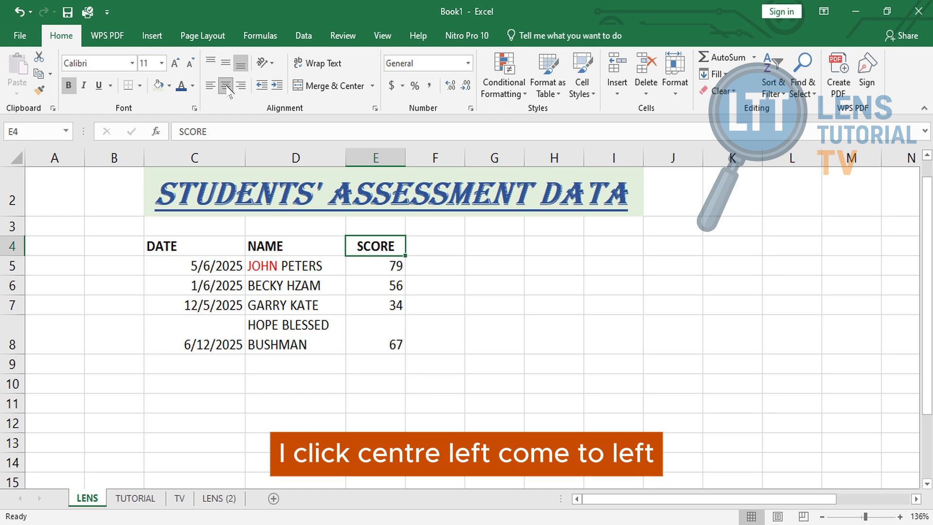
pyautogui.click(211, 86)
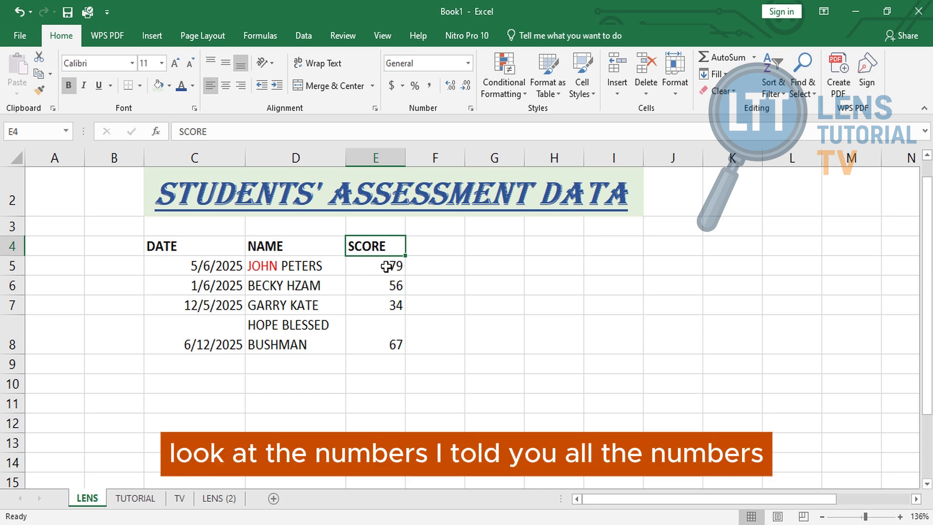
# - Try center and left alignment on the scores in E5:E8, finishing with right alignment
pyautogui.moveTo(387, 267); pyautogui.dragTo(399, 349)
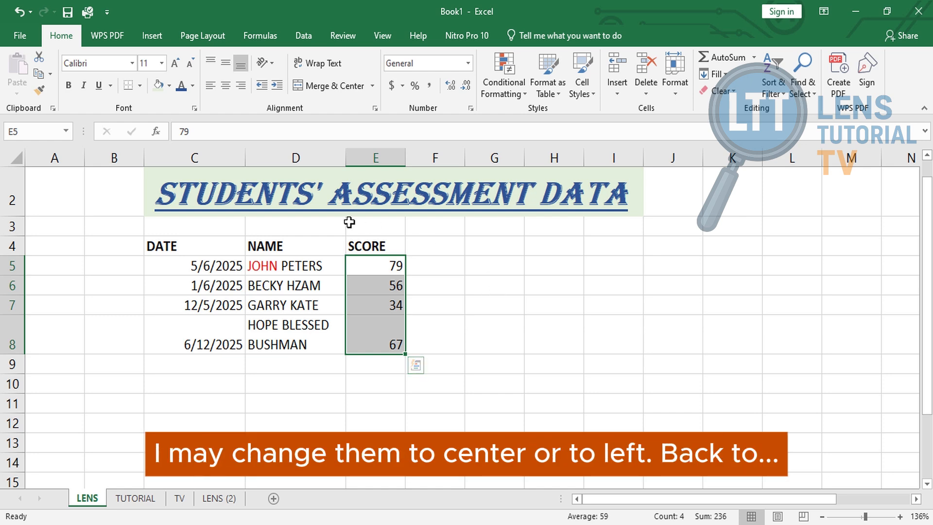
pyautogui.click(225, 86)
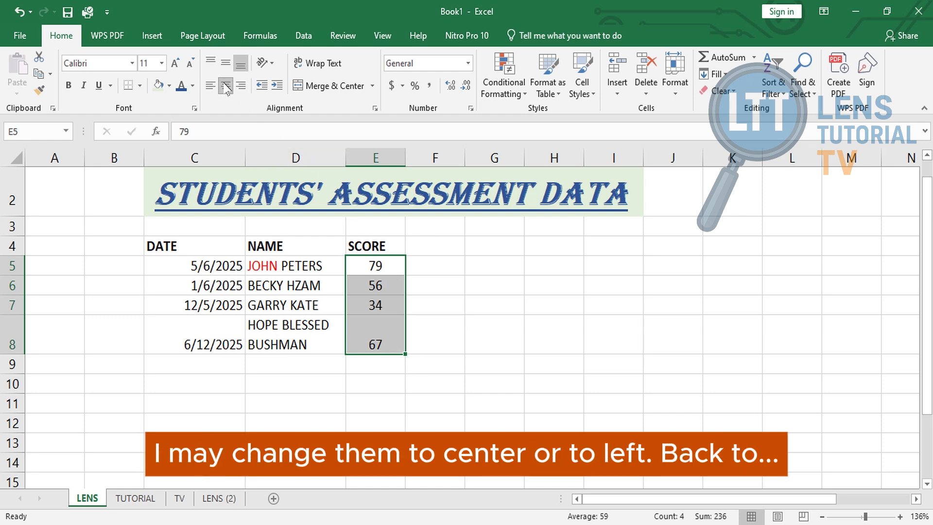
pyautogui.click(211, 86)
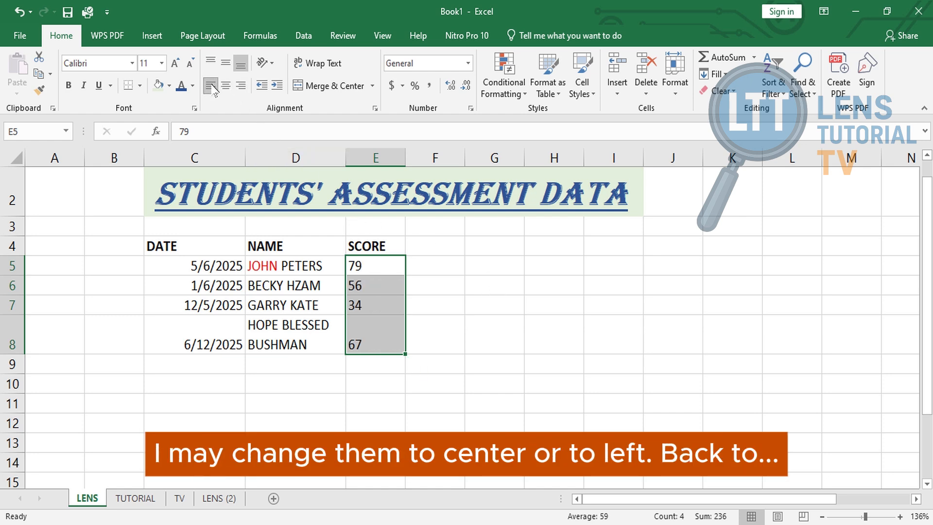
pyautogui.click(240, 86)
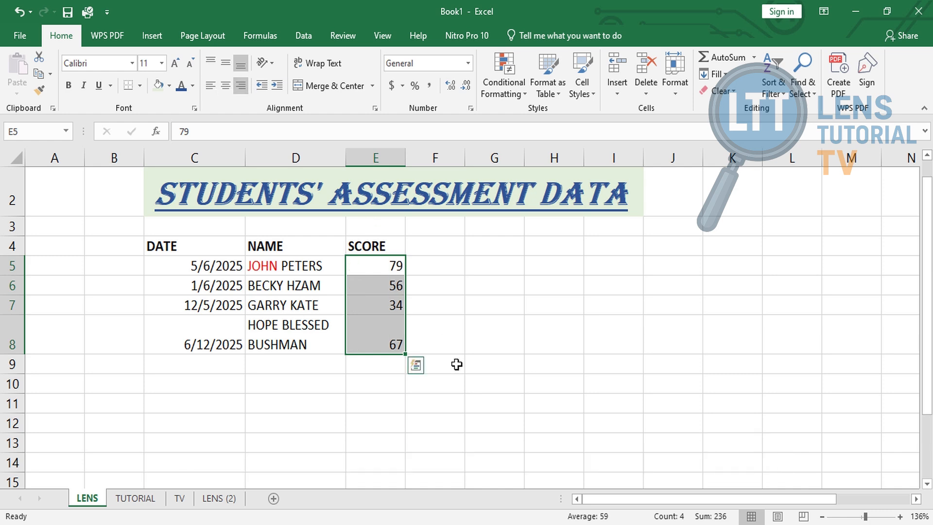
pyautogui.click(500, 431)
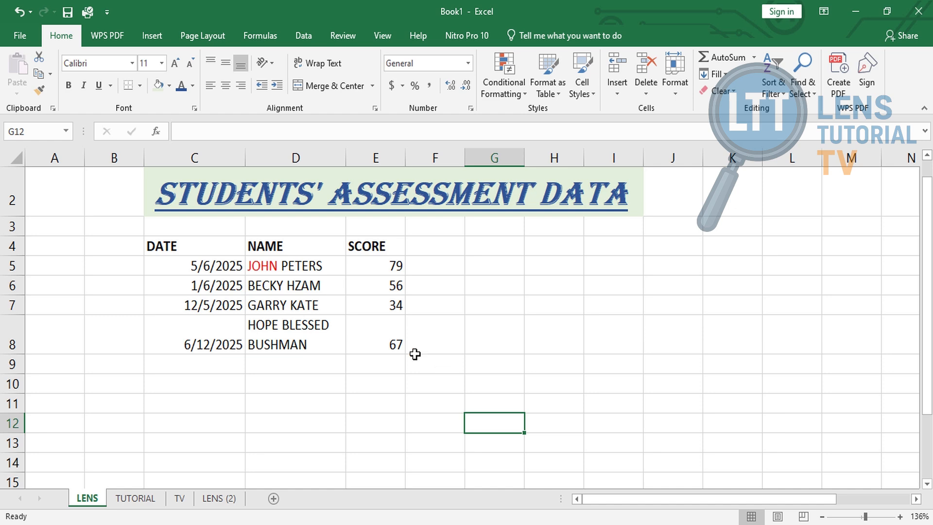
# - Try to copy the formatting of the student name in D5 to the names in D6 and D7 with Format Painter
pyautogui.click(298, 266)
pyautogui.click(366, 318)
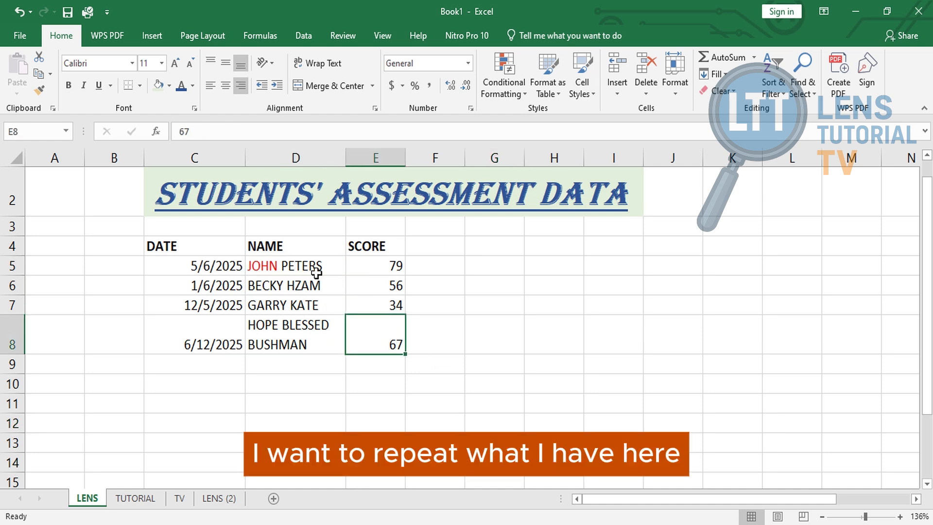
pyautogui.click(300, 261)
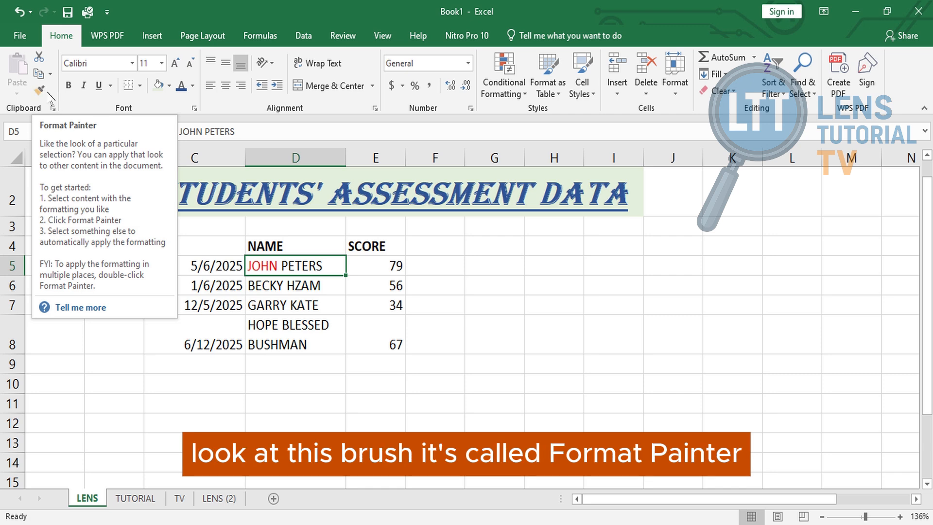
pyautogui.click(41, 90)
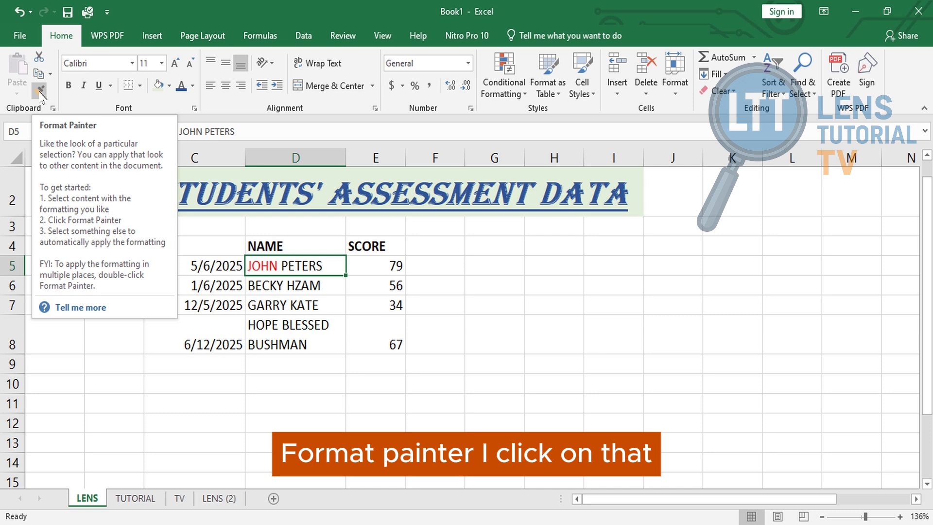
pyautogui.click(40, 90)
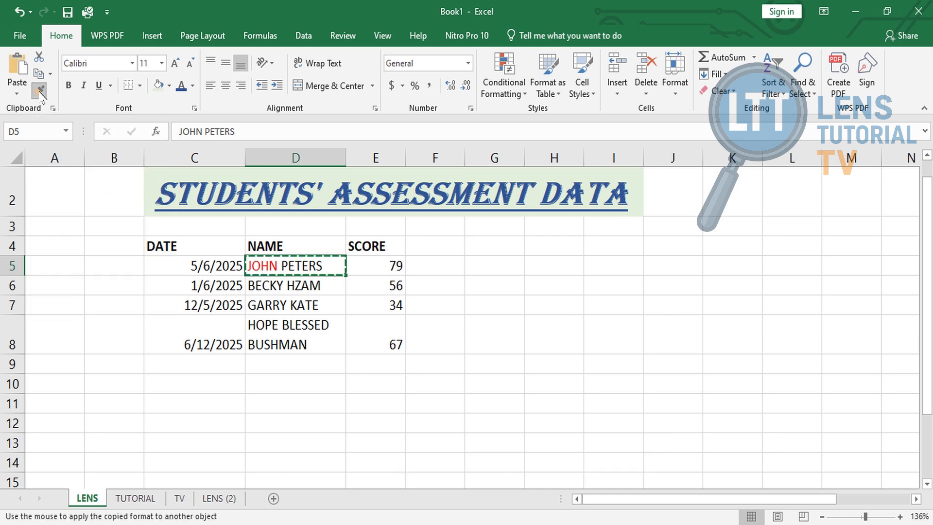
pyautogui.click(268, 280)
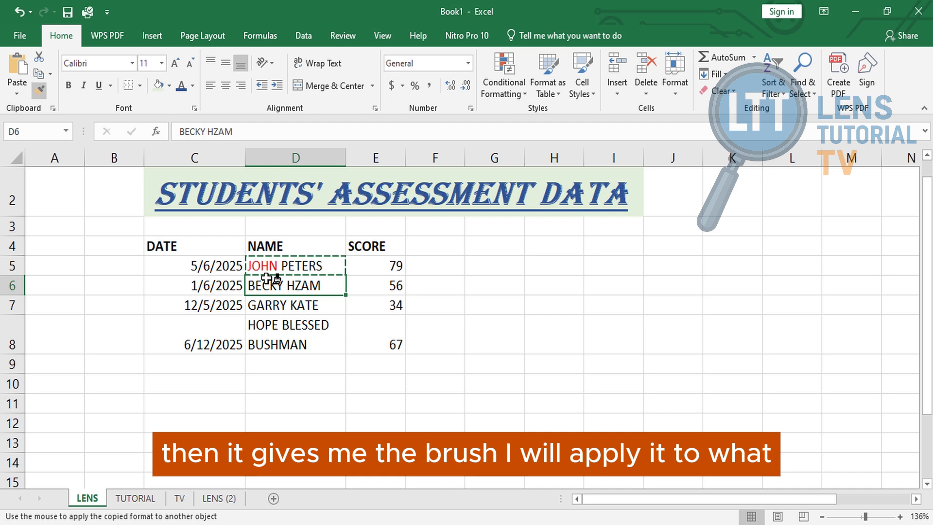
pyautogui.click(280, 309)
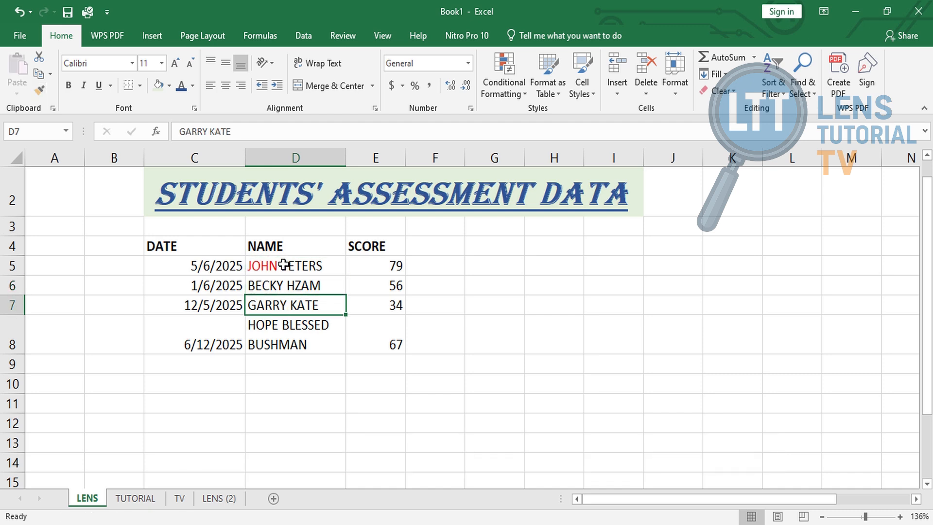
pyautogui.click(284, 264)
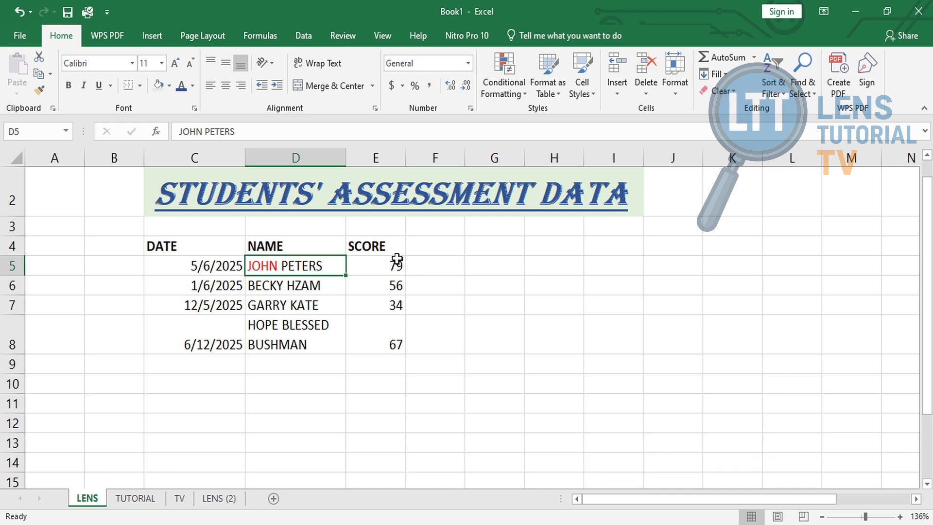
# - Copy the SCORE header's formatting from E4 to the score in E5 with Format Painter
pyautogui.click(370, 246)
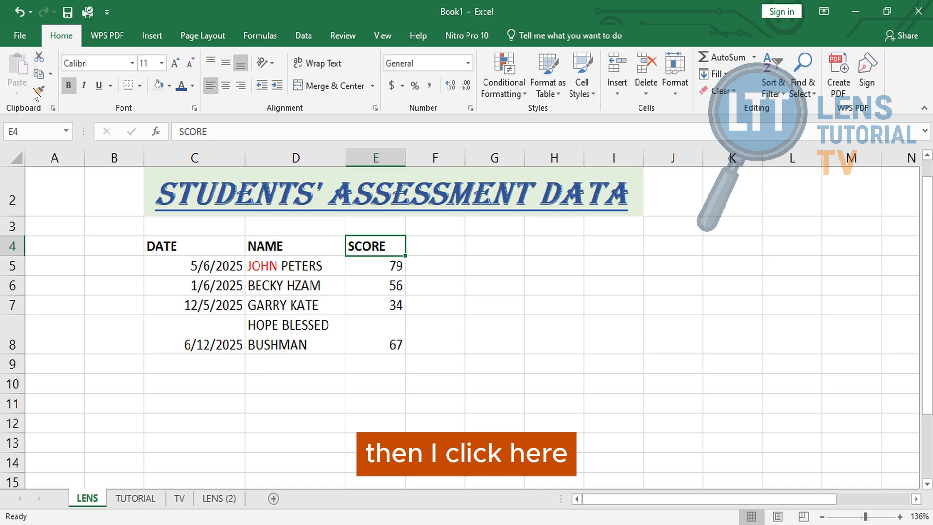
pyautogui.click(40, 90)
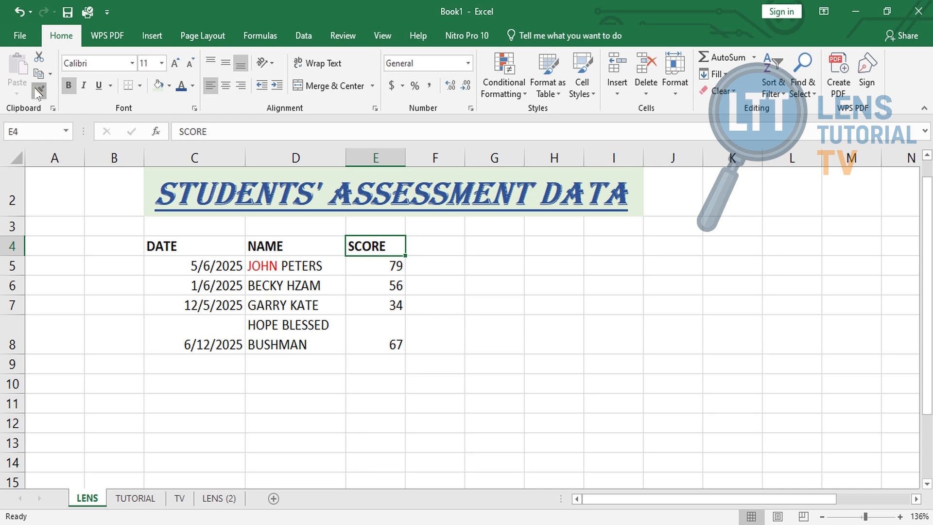
pyautogui.click(365, 264)
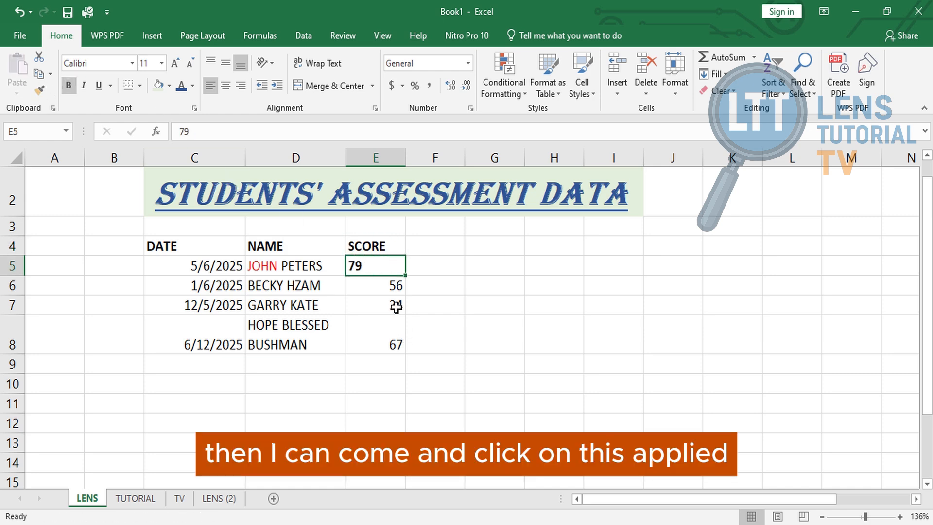
pyautogui.click(389, 286)
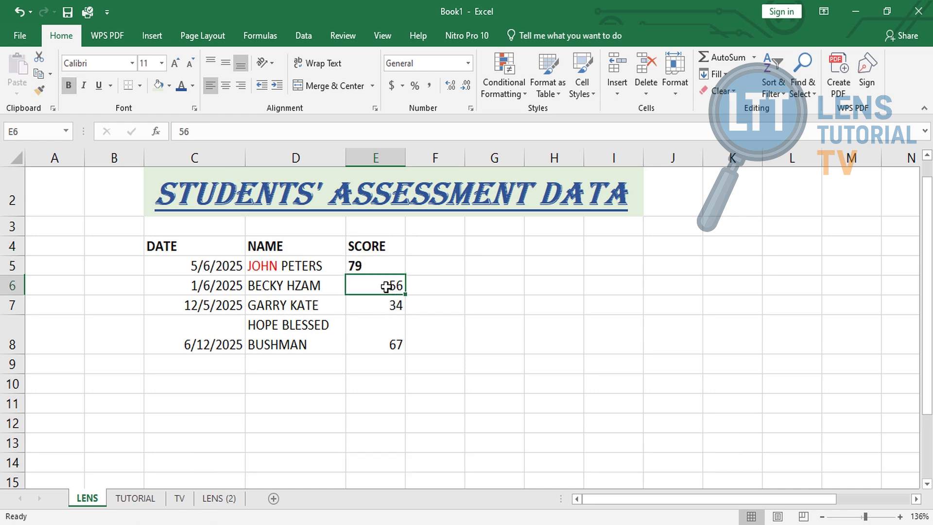
pyautogui.click(354, 264)
pyautogui.click(437, 288)
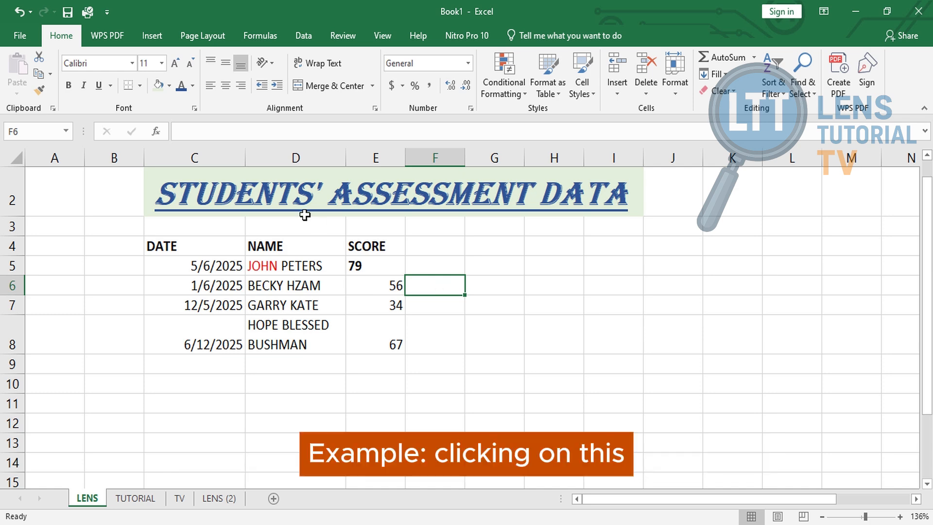
# - Copy the title's formatting to the score in E8 with Format Painter and compare its font with that of E7
pyautogui.click(334, 182)
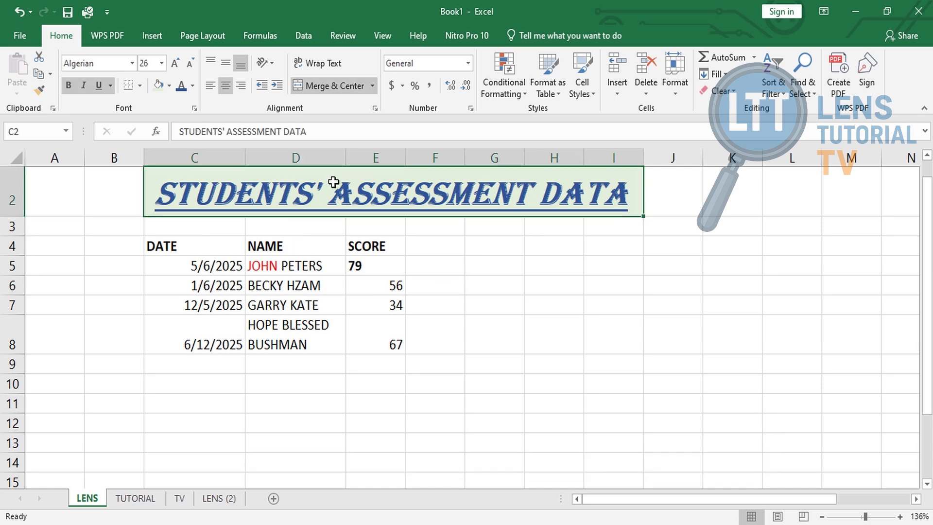
pyautogui.click(41, 90)
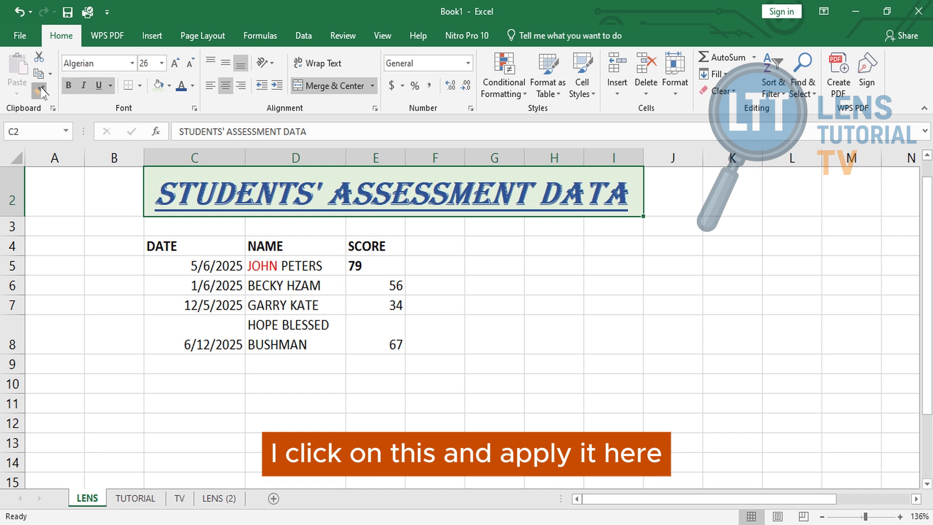
pyautogui.click(368, 333)
pyautogui.click(516, 484)
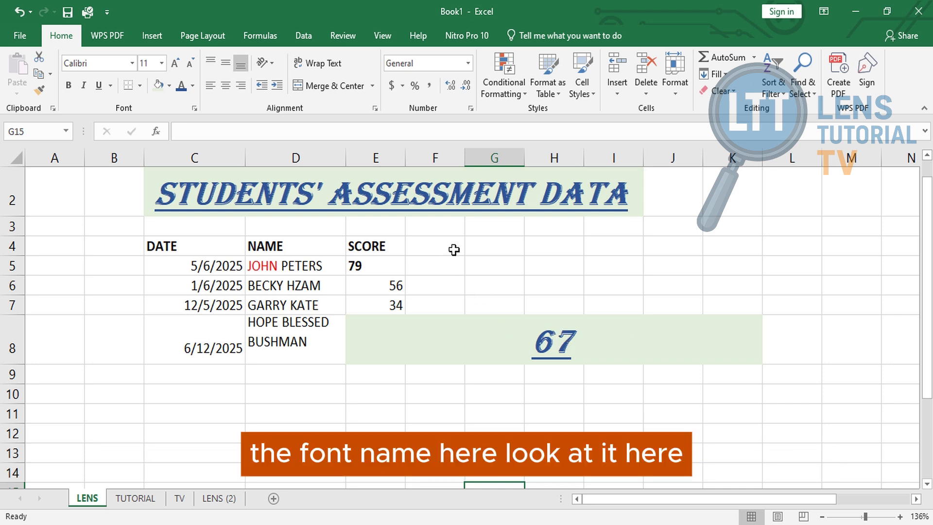
pyautogui.click(557, 351)
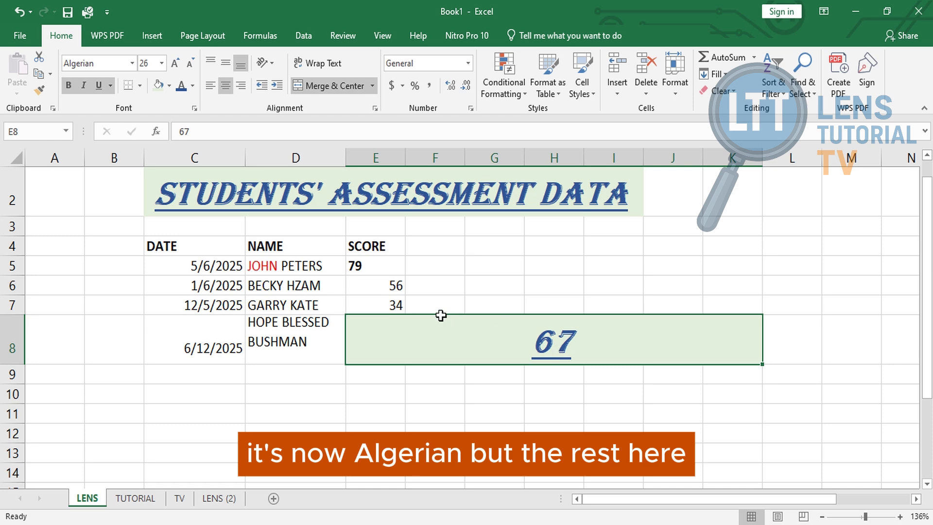
pyautogui.click(395, 304)
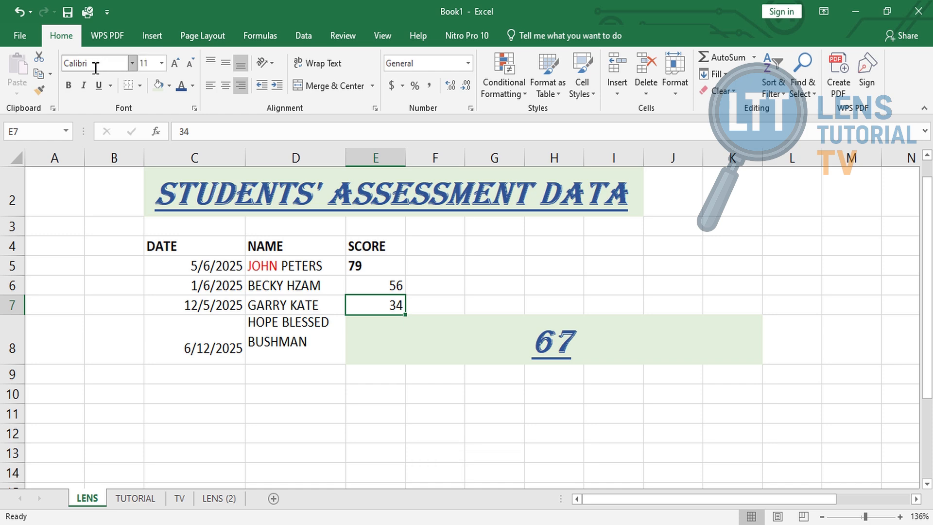
pyautogui.click(503, 336)
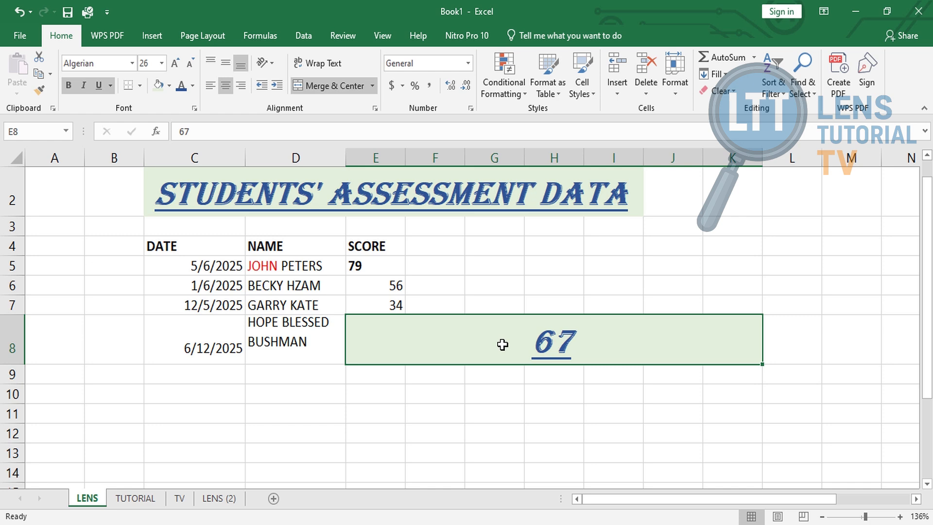
pyautogui.click(452, 417)
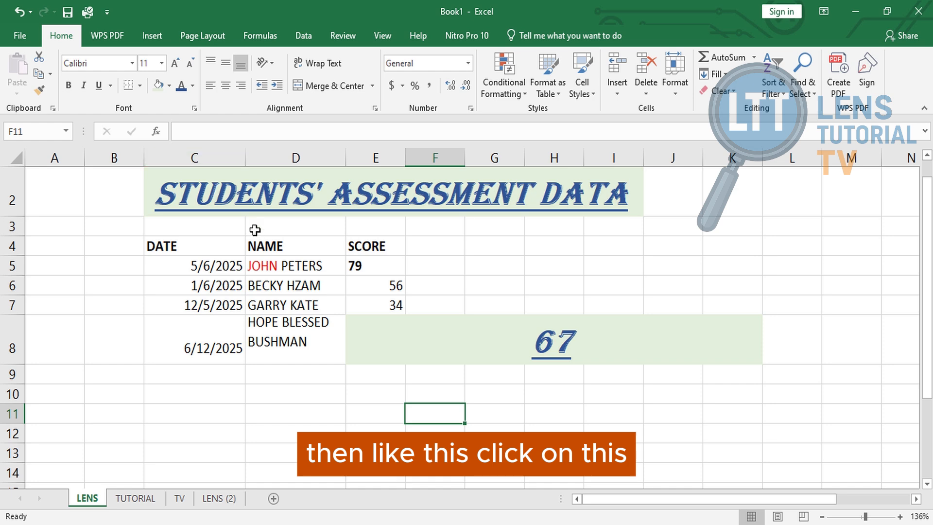
# - Copy the formatting of the student name in D5 to the name in D8 with Format Painter
pyautogui.click(253, 263)
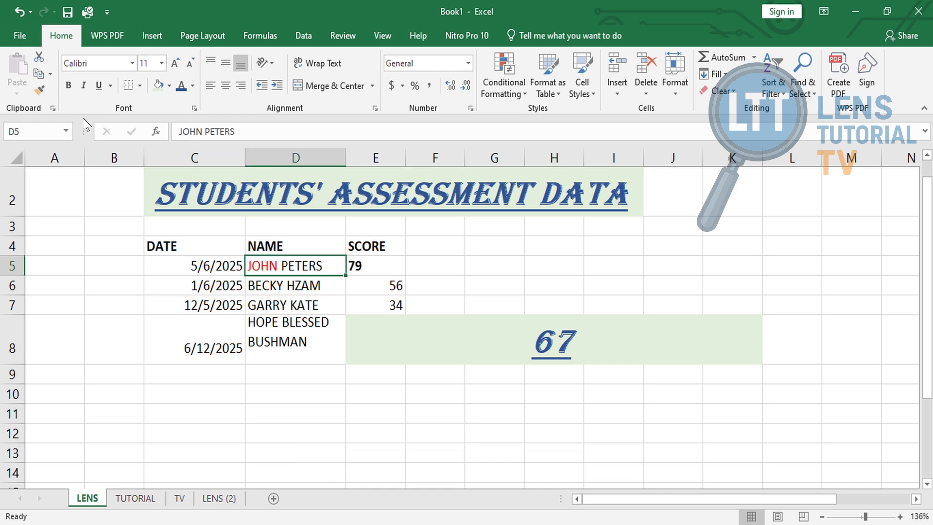
pyautogui.click(40, 90)
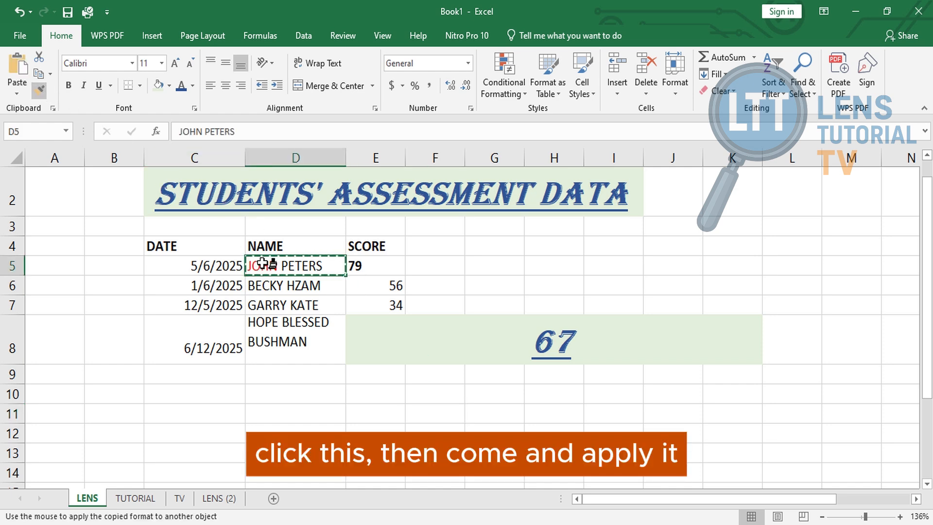
pyautogui.click(269, 321)
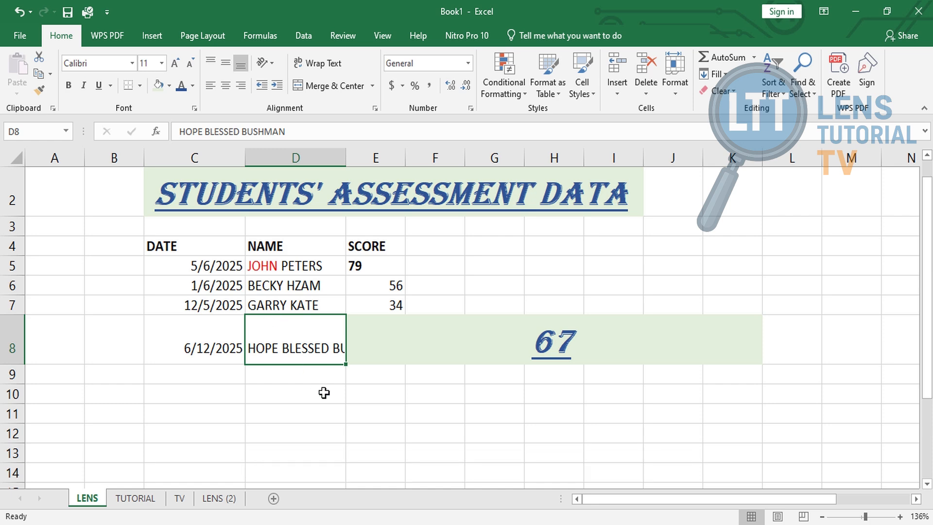
pyautogui.click(365, 432)
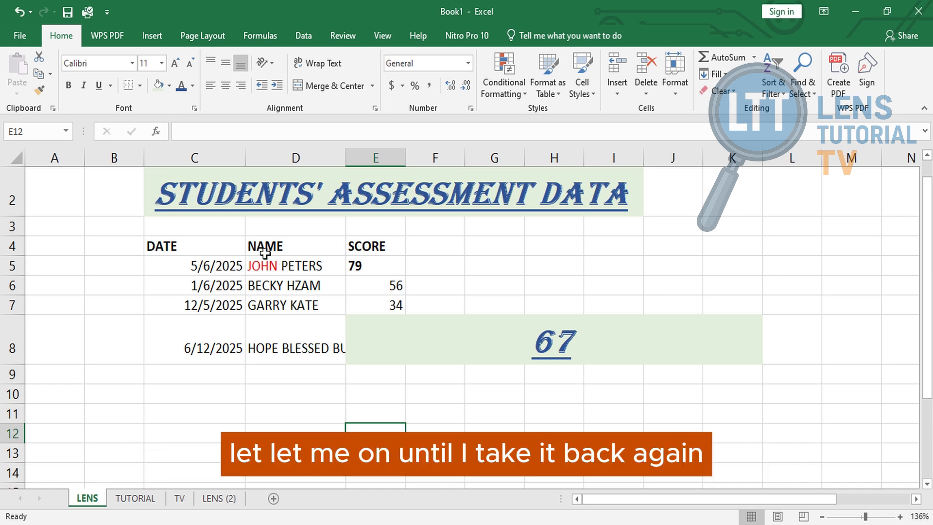
# - Turn Wrap Text back on for the student name in D8
pyautogui.click(301, 400)
pyautogui.click(300, 339)
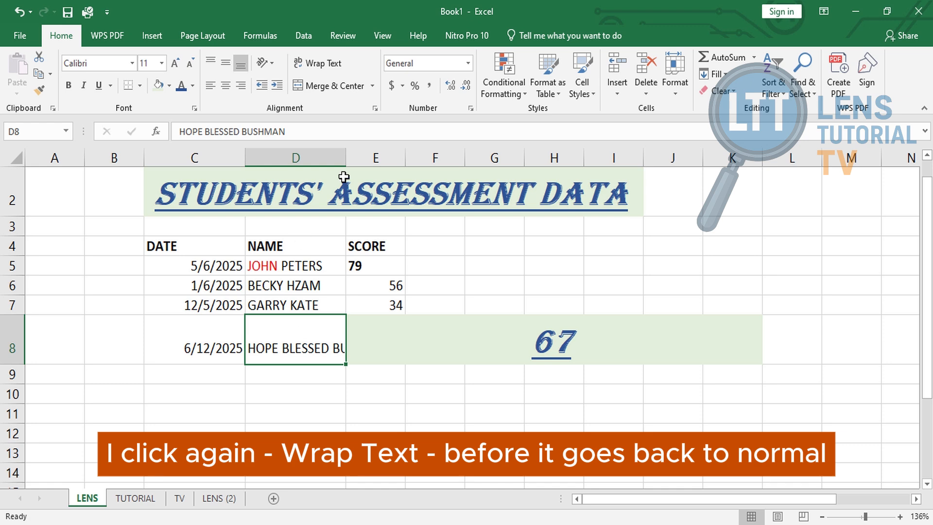
pyautogui.click(342, 67)
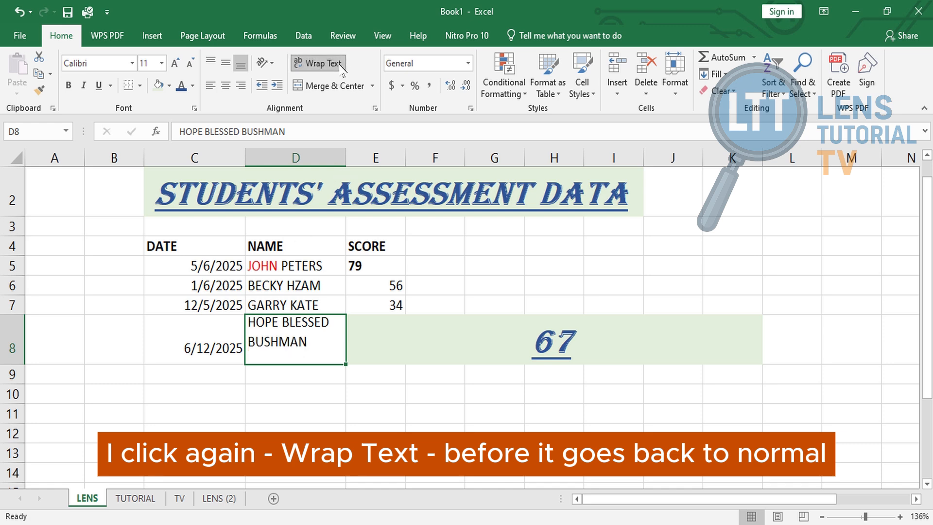
pyautogui.click(340, 401)
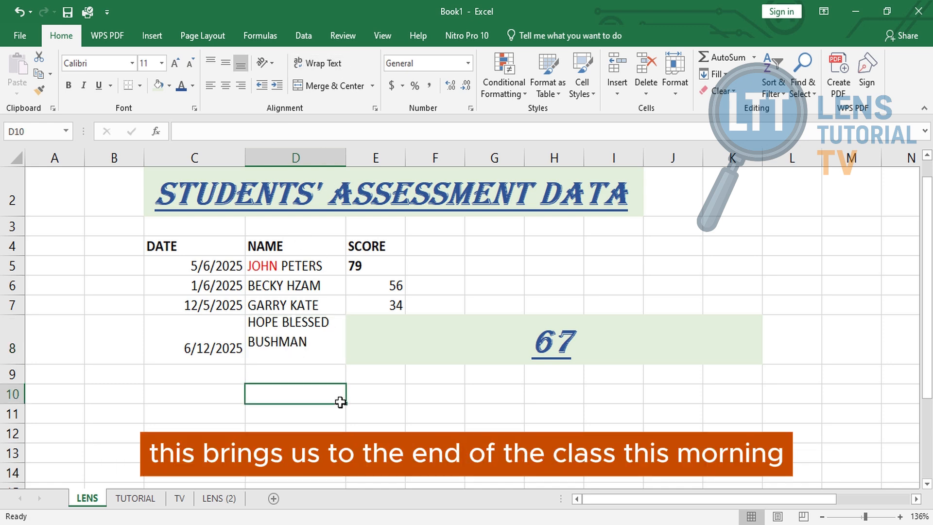